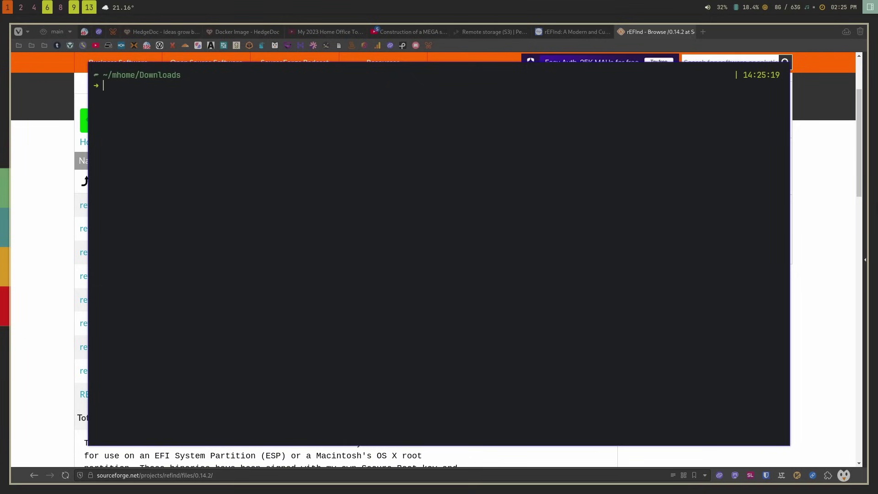
pyautogui.write('sudo zypper instanll ./r')
pyautogui.press('Tab')
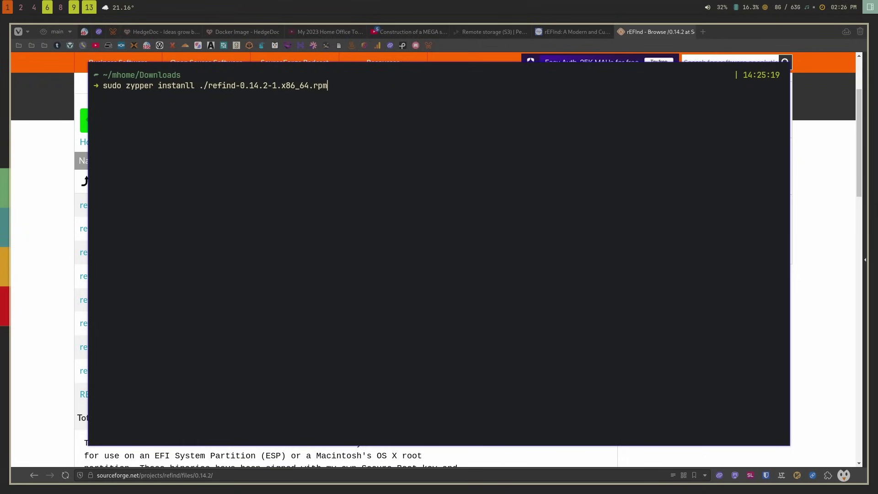
pyautogui.hotkey('ctrl', 'c')
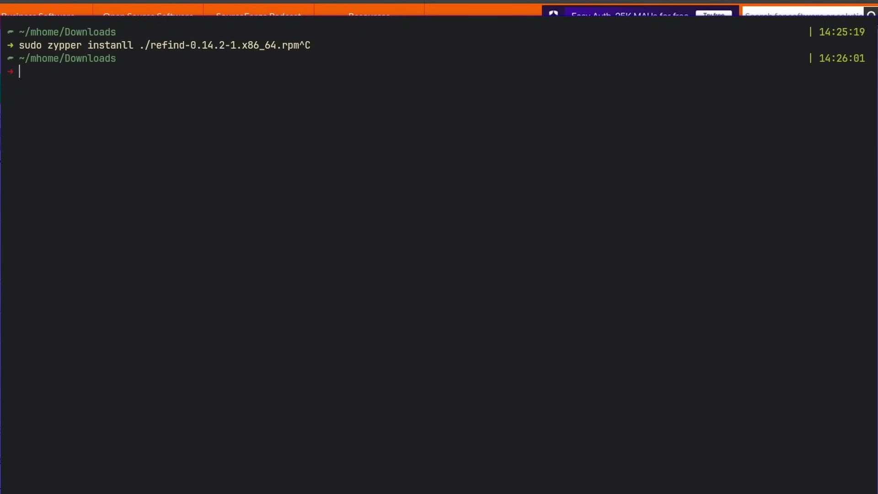
# Change to the /boot/efi/EFI/refind/ directory and list its contents
pyautogui.write('cd /boot/efi/EFI/')
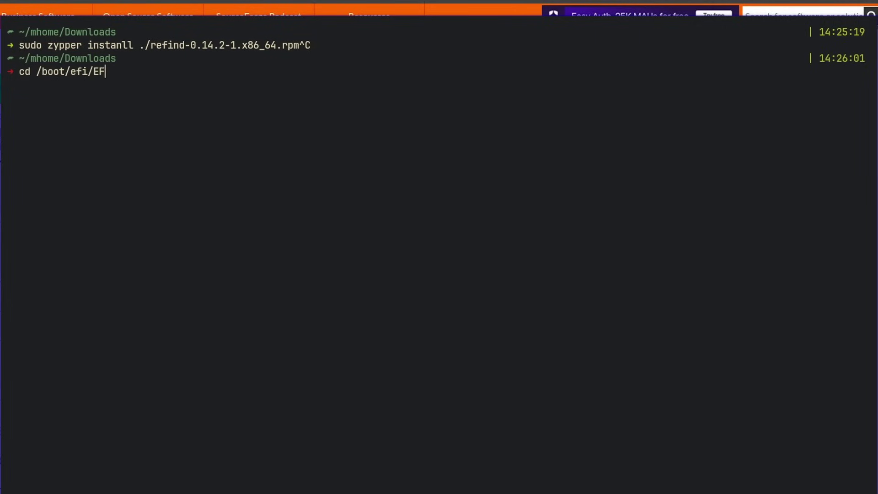
pyautogui.write('refind/')
pyautogui.press('Return')
pyautogui.write('ls')
pyautogui.press('Return')
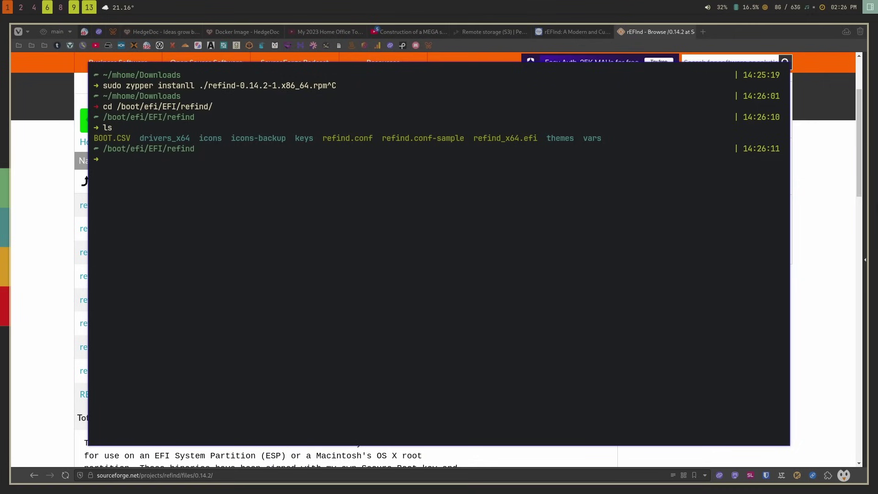
# Try to run refind.conf directly with sudo, authenticating with the root password
pyautogui.write('sudo ')
pyautogui.write('refind')
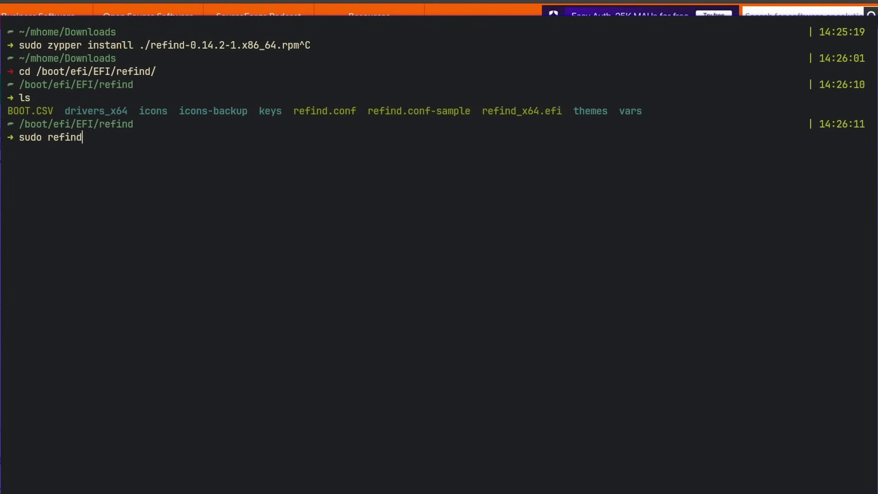
pyautogui.write('.conf')
pyautogui.press('Return')
pyautogui.press('Return')
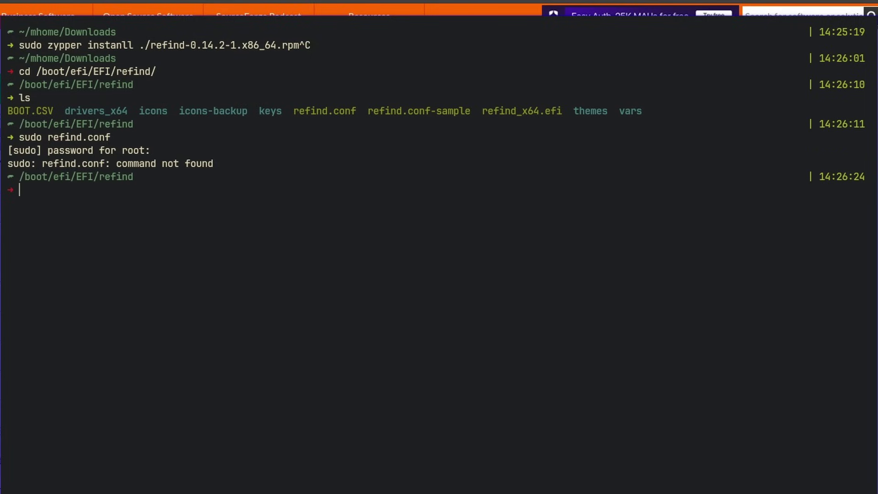
# Open refind.conf in nvim with root privileges
pyautogui.write('sudo nvim refind.conf')
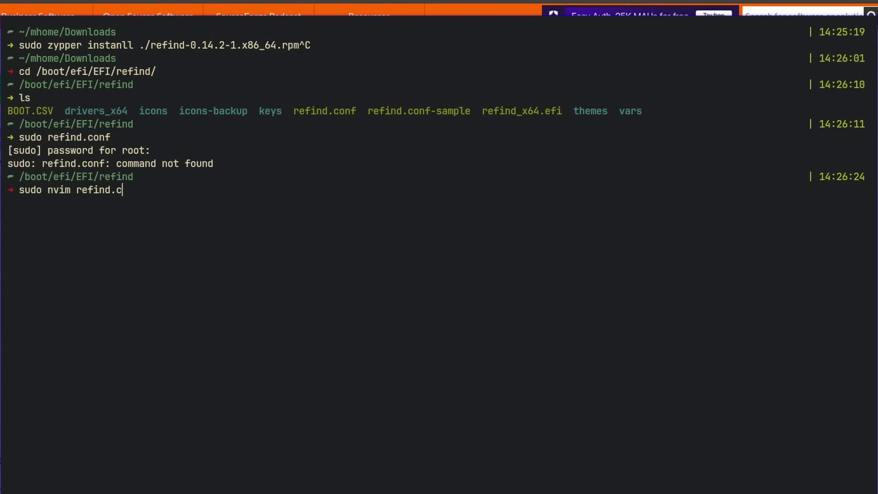
pyautogui.press('Return')
pyautogui.press('j')
pyautogui.press('j')
pyautogui.press('j')
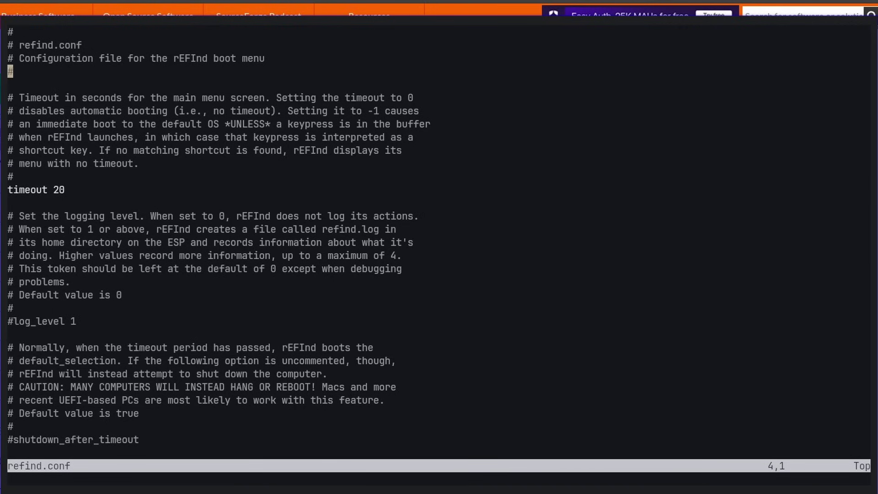
# Read through the timeout, logging level and shutdown-after-timeout options in refind.conf
pyautogui.press('j')
pyautogui.press('j')
pyautogui.press('j')
pyautogui.press('j')
pyautogui.press('j')
pyautogui.press('j')
pyautogui.press('j')
pyautogui.press('j')
pyautogui.press('j')
pyautogui.press('j')
pyautogui.press('j')
pyautogui.press('j')
pyautogui.press('j')
pyautogui.press('j')
pyautogui.press('j')
pyautogui.press('j')
pyautogui.press('j')
pyautogui.press('j')
pyautogui.press('j')
pyautogui.press('j')
pyautogui.press('j')
pyautogui.press('j')
pyautogui.press('j')
pyautogui.press('j')
pyautogui.press('j')
pyautogui.press('j')
pyautogui.press('j')
pyautogui.press('j')
pyautogui.press('j')
pyautogui.press('j')
pyautogui.press('j')
pyautogui.press('j')
pyautogui.press('j')
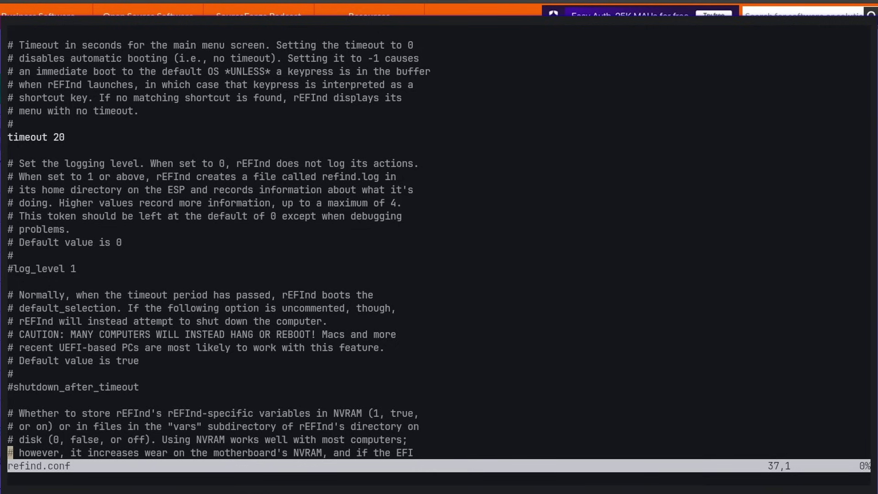
# Review the NVRAM variable storage and screen saver options in refind.conf
pyautogui.press('Down')
pyautogui.press('Down')
pyautogui.press('Down')
pyautogui.press('Down')
pyautogui.press('Down')
pyautogui.press('Down')
pyautogui.press('Down')
pyautogui.press('Down')
pyautogui.press('Down')
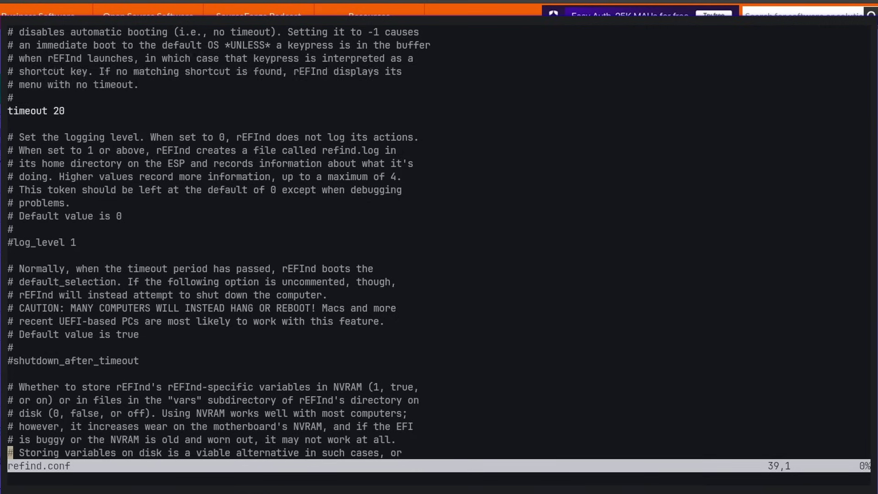
pyautogui.press('Down')
pyautogui.press('Down')
pyautogui.press('Down')
pyautogui.press('Down')
pyautogui.press('Down')
pyautogui.press('Down')
pyautogui.press('Down')
pyautogui.press('Down')
pyautogui.press('Down')
pyautogui.press('Down')
pyautogui.press('Down')
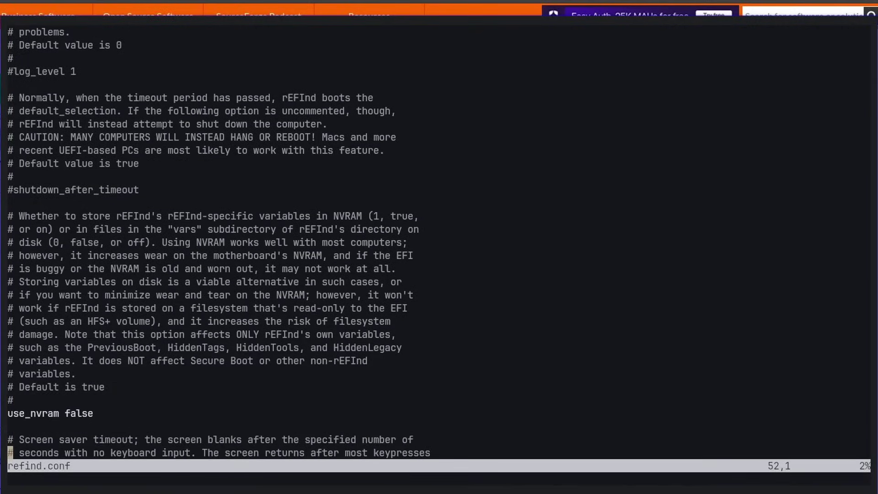
pyautogui.press('Down')
pyautogui.press('Down')
pyautogui.press('Down')
pyautogui.press('Down')
pyautogui.press('Down')
pyautogui.press('Down')
pyautogui.press('Down')
pyautogui.press('Down')
pyautogui.press('Down')
pyautogui.press('Down')
pyautogui.press('Down')
pyautogui.press('Down')
pyautogui.press('Down')
pyautogui.press('Down')
pyautogui.press('Down')
pyautogui.press('Down')
pyautogui.press('Down')
pyautogui.press('Down')
pyautogui.press('Down')
pyautogui.press('Down')
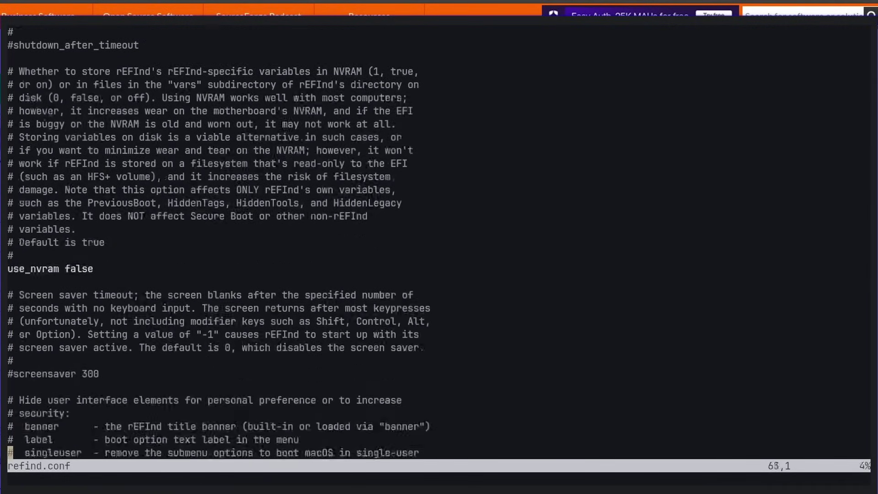
# Review the options for hiding user interface elements and choosing the icons directory
pyautogui.press('Down')
pyautogui.press('Down')
pyautogui.press('Down')
pyautogui.press('Down')
pyautogui.press('Down')
pyautogui.press('Down')
pyautogui.press('Down')
pyautogui.press('Down')
pyautogui.press('Down')
pyautogui.press('Down')
pyautogui.press('Down')
pyautogui.press('Down')
pyautogui.press('Down')
pyautogui.press('Down')
pyautogui.press('Down')
pyautogui.press('Down')
pyautogui.press('Down')
pyautogui.press('Down')
pyautogui.press('Down')
pyautogui.press('Down')
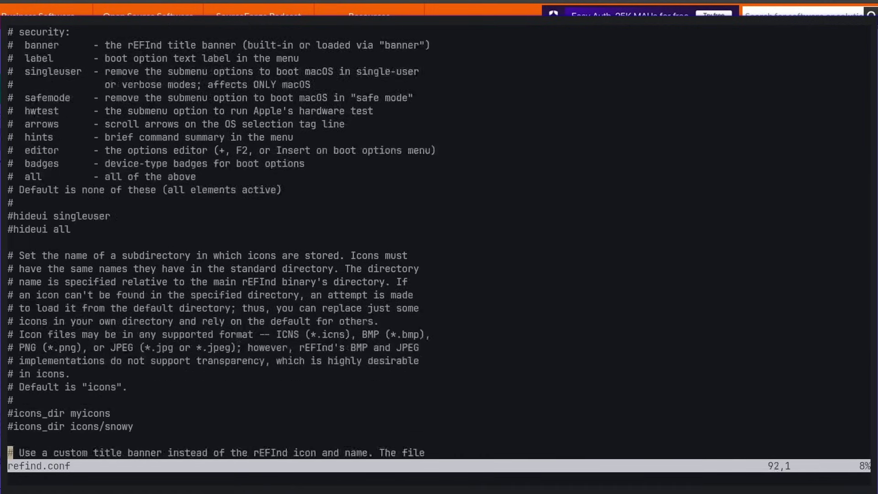
# Review the custom title banner, banner scaling and icon size options
pyautogui.press('Down')
pyautogui.press('Down')
pyautogui.press('Down')
pyautogui.press('Down')
pyautogui.press('Down')
pyautogui.press('Down')
pyautogui.press('Down')
pyautogui.press('Down')
pyautogui.press('Down')
pyautogui.press('Down')
pyautogui.press('Down')
pyautogui.press('Down')
pyautogui.press('Down')
pyautogui.press('Down')
pyautogui.press('Down')
pyautogui.press('Down')
pyautogui.press('Down')
pyautogui.press('Down')
pyautogui.press('Down')
pyautogui.press('Down')
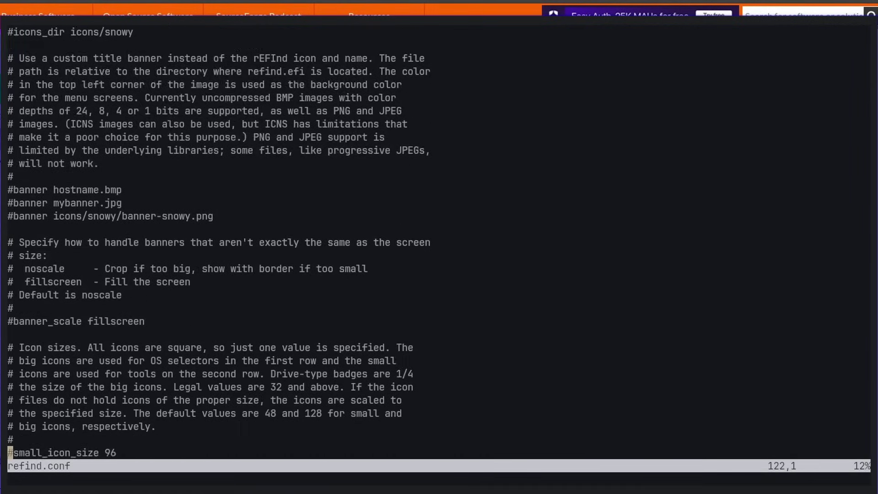
# Read on through the configuration to the text mode and screen resolution options
pyautogui.press('Down')
pyautogui.press('Down')
pyautogui.press('Down')
pyautogui.press('Down')
pyautogui.press('Down')
pyautogui.press('Down')
pyautogui.press('Down')
pyautogui.press('Down')
pyautogui.press('Down')
pyautogui.press('Down')
pyautogui.press('Down')
pyautogui.press('Down')
pyautogui.press('Down')
pyautogui.press('Down')
pyautogui.press('Down')
pyautogui.press('Down')
pyautogui.press('Down')
pyautogui.press('Down')
pyautogui.press('Down')
pyautogui.press('Down')
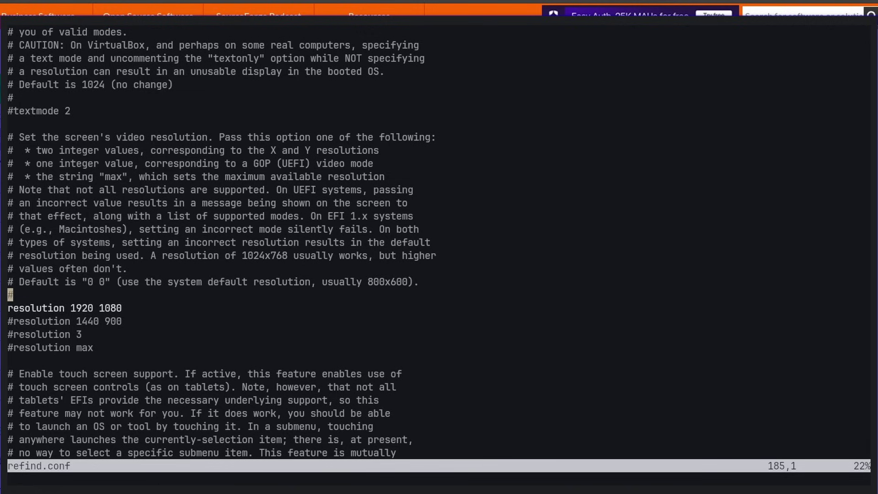
# Review the touch screen, mouse support, pointer size and mouse speed options in refind.conf
pyautogui.press('j')
pyautogui.press('j')
pyautogui.press('j')
pyautogui.press('j')
pyautogui.press('j')
pyautogui.press('j')
pyautogui.press('j')
pyautogui.press('j')
pyautogui.press('j')
pyautogui.press('j')
pyautogui.press('j')
pyautogui.press('j')
pyautogui.press('j')
pyautogui.press('j')
pyautogui.press('j')
pyautogui.press('j')
pyautogui.press('j')
pyautogui.press('j')
pyautogui.press('j')
pyautogui.press('j')
pyautogui.press('j')
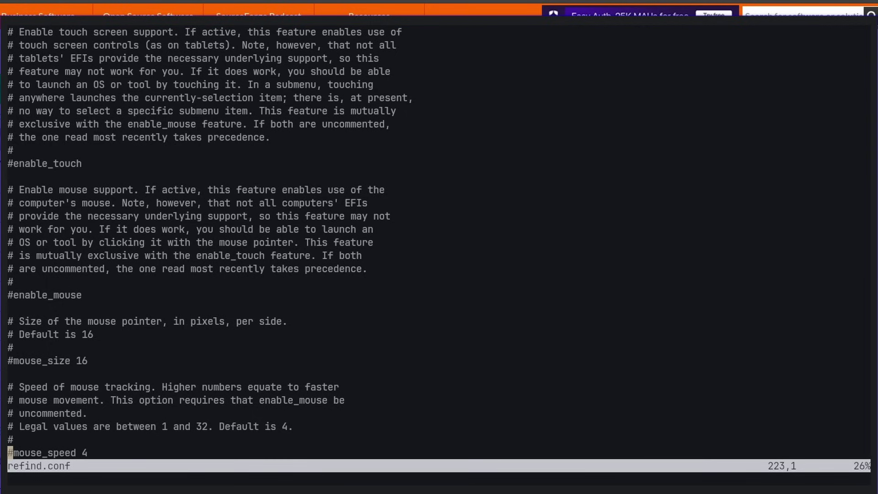
# Review the use_graphics_for option for launching specified operating systems in graphics mode
pyautogui.press('j')
pyautogui.press('j')
pyautogui.press('j')
pyautogui.press('j')
pyautogui.press('j')
pyautogui.press('j')
pyautogui.press('j')
pyautogui.press('j')
pyautogui.press('j')
pyautogui.press('j')
pyautogui.press('j')
pyautogui.press('j')
pyautogui.press('j')
pyautogui.press('j')
pyautogui.press('j')
pyautogui.press('j')
pyautogui.press('j')
pyautogui.press('j')
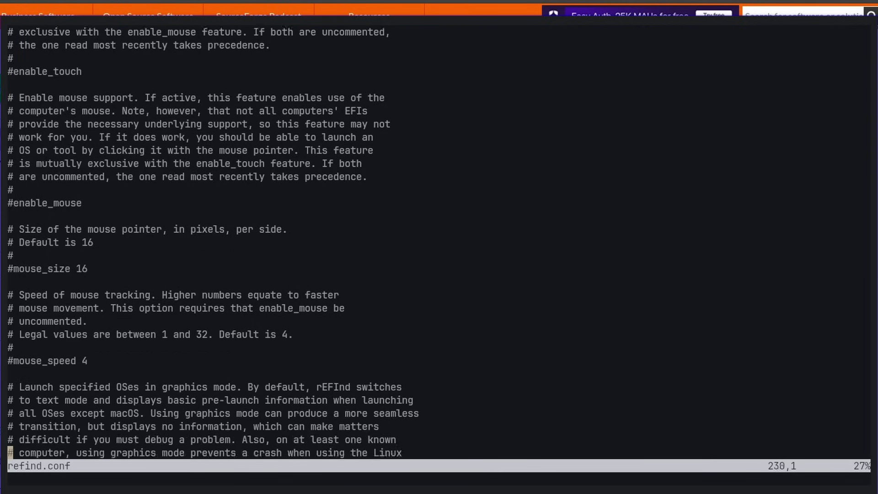
pyautogui.press('j')
pyautogui.press('j')
pyautogui.press('j')
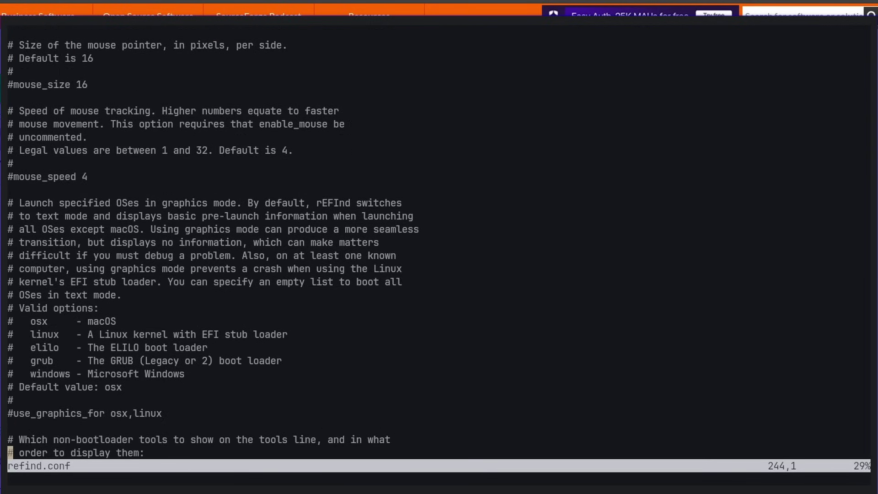
# Review the showtools option and the list of non-bootloader tools it can display
pyautogui.press('j')
pyautogui.press('j')
pyautogui.press('j')
pyautogui.press('j')
pyautogui.press('j')
pyautogui.press('j')
pyautogui.press('j')
pyautogui.press('j')
pyautogui.press('j')
pyautogui.press('j')
pyautogui.press('j')
pyautogui.press('j')
pyautogui.press('j')
pyautogui.press('j')
pyautogui.press('j')
pyautogui.press('j')
pyautogui.press('j')
pyautogui.press('j')
pyautogui.press('j')
pyautogui.press('j')
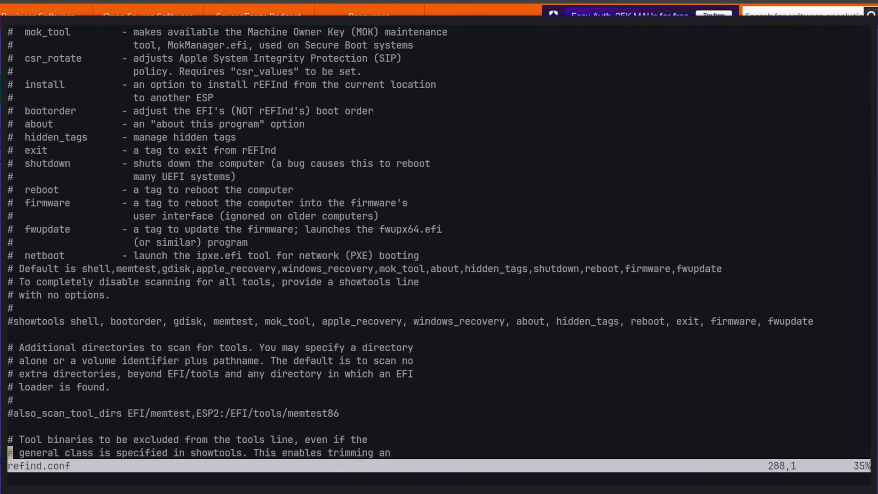
pyautogui.press('j')
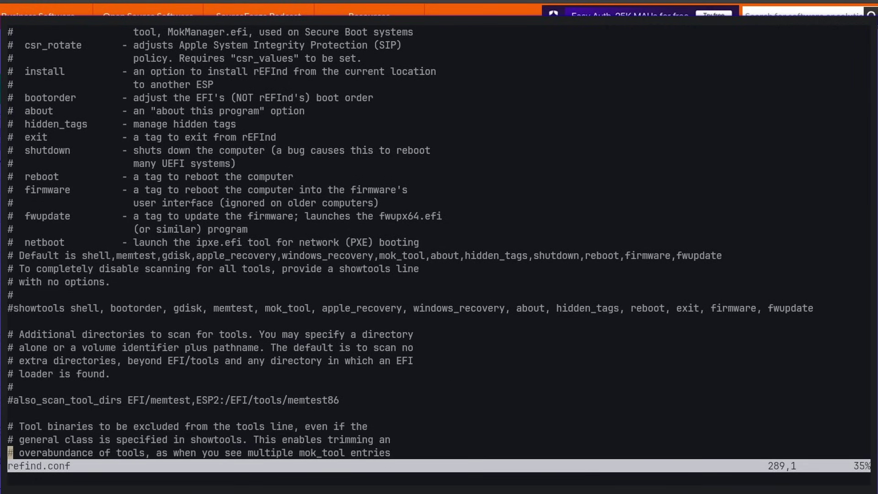
# Review the options for excluding tool binaries and specifying Windows recovery boot loaders
pyautogui.press('j')
pyautogui.press('j')
pyautogui.press('j')
pyautogui.press('j')
pyautogui.press('j')
pyautogui.press('j')
pyautogui.press('j')
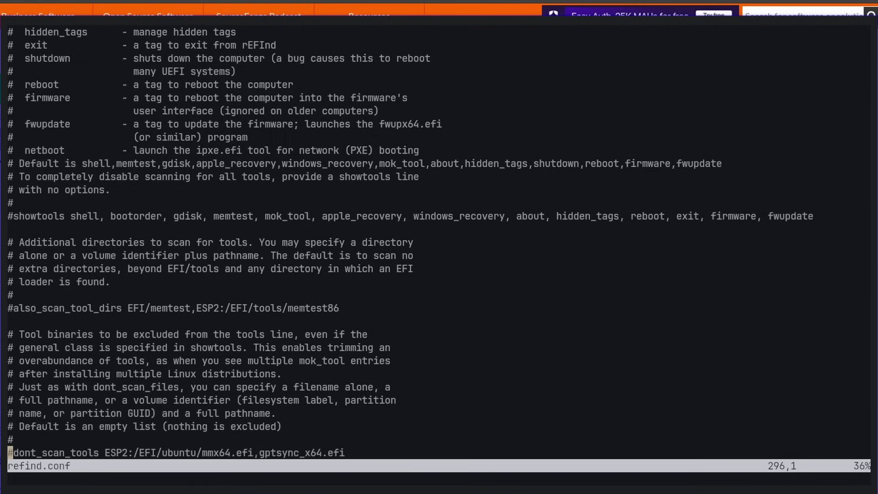
pyautogui.press('j')
pyautogui.press('j')
pyautogui.press('j')
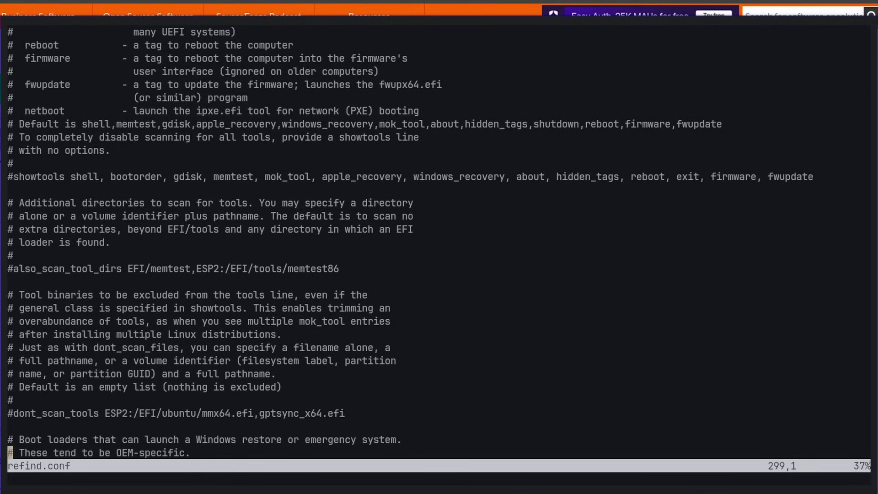
pyautogui.press('j')
pyautogui.press('j')
pyautogui.press('j')
pyautogui.press('j')
pyautogui.press('j')
pyautogui.press('j')
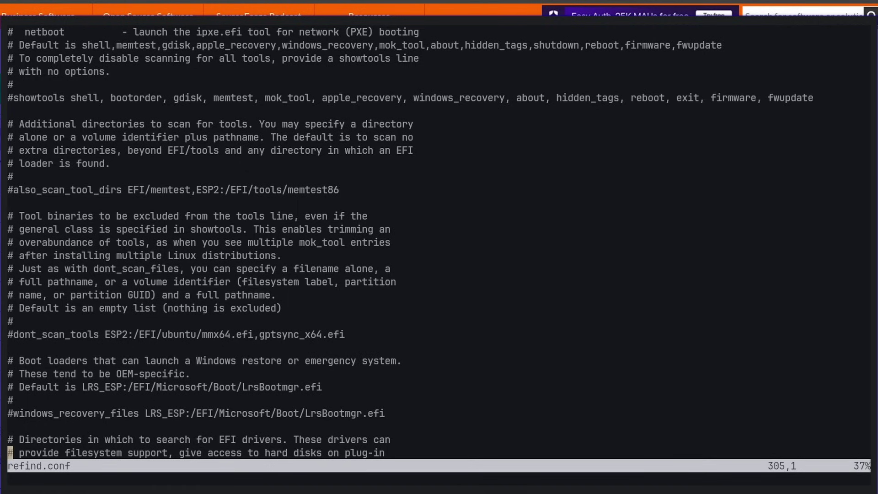
# Review the scan_driver_dirs option for additional EFI driver directories
pyautogui.press('Up')
pyautogui.press('Down')
pyautogui.press('Down')
pyautogui.press('Down')
pyautogui.press('Down')
pyautogui.press('Down')
pyautogui.press('Down')
pyautogui.press('Down')
pyautogui.press('Down')
pyautogui.press('Down')
pyautogui.press('Down')
pyautogui.press('Down')
pyautogui.press('Down')
pyautogui.press('Down')
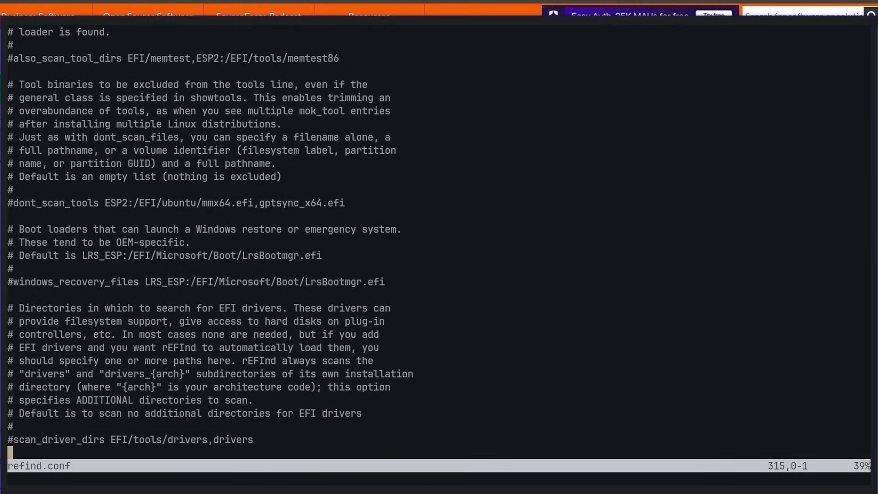
# Review the scanfor option and the boot loader types it can search for and order
pyautogui.press('Down')
pyautogui.press('Down')
pyautogui.press('Down')
pyautogui.press('Down')
pyautogui.press('Down')
pyautogui.press('Down')
pyautogui.press('Down')
pyautogui.press('Down')
pyautogui.press('Down')
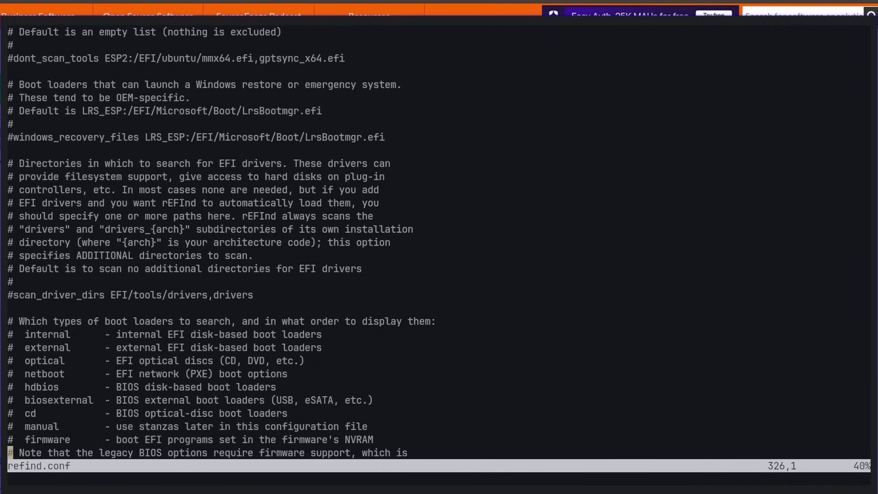
pyautogui.press('Down')
pyautogui.press('Down')
pyautogui.press('Down')
pyautogui.press('Down')
pyautogui.press('Down')
pyautogui.press('Down')
pyautogui.press('Down')
pyautogui.press('Down')
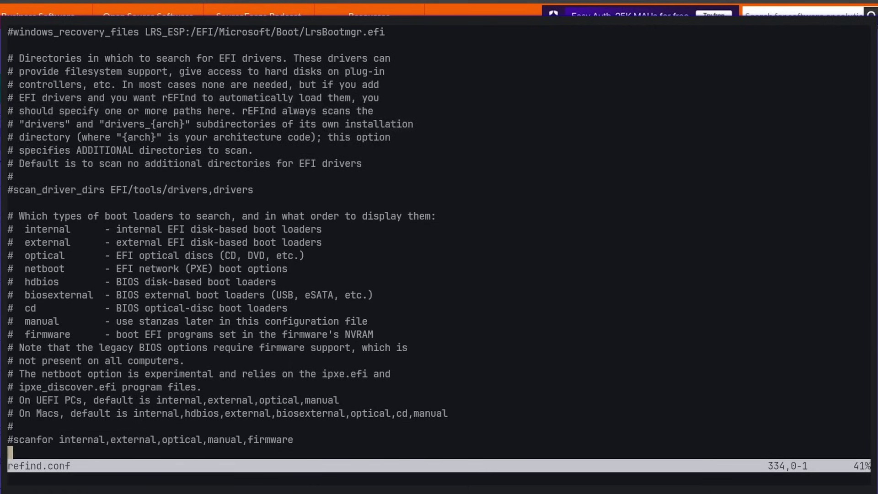
# Review the uefi_deep_legacy_scan and scan_delay options
pyautogui.press('Down')
pyautogui.press('Down')
pyautogui.press('Down')
pyautogui.press('Down')
pyautogui.press('Down')
pyautogui.press('Down')
pyautogui.press('Down')
pyautogui.press('Down')
pyautogui.press('Down')
pyautogui.press('Down')
pyautogui.press('Down')
pyautogui.press('Down')
pyautogui.press('Down')
pyautogui.press('Down')
pyautogui.press('Down')
pyautogui.press('Down')
pyautogui.press('Down')
pyautogui.press('Down')
pyautogui.press('Down')
pyautogui.press('Down')
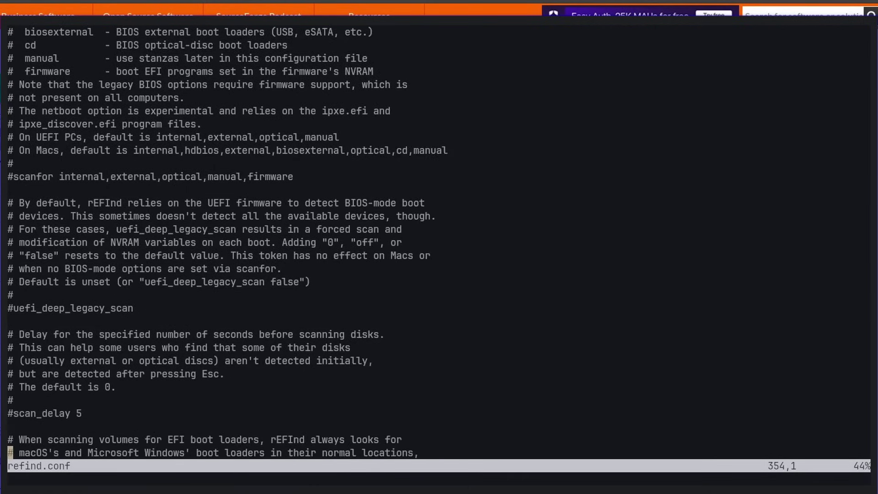
# Go to the end of refind.conf and examine the final macOS boot stanzas and the theme include line
pyautogui.hotkey('shift', 'g')
pyautogui.press('Up')
pyautogui.press('Up')
pyautogui.press('Up')
pyautogui.press('Up')
pyautogui.press('Up')
pyautogui.press('Up')
pyautogui.press('Up')
pyautogui.press('Up')
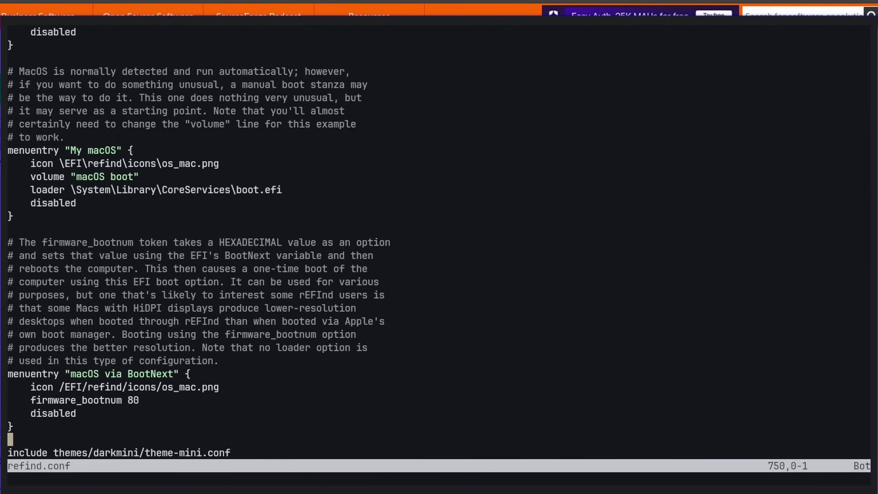
# Go back up through the manual boot stanzas above the theme include line in refind.conf and examine them
pyautogui.press('Up')
pyautogui.press('Up')
pyautogui.press('Up')
pyautogui.press('Up')
pyautogui.press('Up')
pyautogui.press('Up')
pyautogui.press('Up')
pyautogui.press('Up')
pyautogui.press('Up')
pyautogui.press('Up')
pyautogui.press('Up')
pyautogui.press('Up')
pyautogui.press('Up')
pyautogui.press('Up')
pyautogui.press('Up')
pyautogui.press('Up')
pyautogui.press('Up')
pyautogui.press('Up')
pyautogui.press('Up')
pyautogui.press('Up')
pyautogui.press('Up')
pyautogui.press('Up')
pyautogui.press('Up')
pyautogui.press('Up')
pyautogui.press('Up')
pyautogui.press('Up')
pyautogui.press('Up')
pyautogui.press('Up')
pyautogui.press('Up')
pyautogui.press('Up')
pyautogui.press('Up')
pyautogui.press('Up')
pyautogui.press('Up')
pyautogui.press('Up')
pyautogui.press('Up')
pyautogui.press('Up')
pyautogui.press('Up')
pyautogui.press('Up')
pyautogui.press('Up')
pyautogui.press('Up')
pyautogui.press('Up')
pyautogui.press('Up')
pyautogui.press('Up')
pyautogui.press('Up')
pyautogui.press('Up')
pyautogui.press('Up')
pyautogui.press('Up')
pyautogui.press('Up')
pyautogui.press('Up')
pyautogui.press('Up')
pyautogui.press('Up')
pyautogui.press('Up')
pyautogui.press('Up')
pyautogui.press('Up')
pyautogui.press('Up')
pyautogui.press('Up')
pyautogui.press('Up')
pyautogui.press('Up')
pyautogui.press('Up')
pyautogui.press('Up')
pyautogui.press('Up')
pyautogui.press('Up')
pyautogui.press('Up')
pyautogui.press('Up')
pyautogui.press('Up')
pyautogui.press('Up')
pyautogui.press('Up')
pyautogui.press('Up')
pyautogui.press('Up')
pyautogui.press('Up')
pyautogui.press('Up')
pyautogui.press('Up')
pyautogui.press('Up')
pyautogui.press('Up')
pyautogui.press('Up')
pyautogui.press('Up')
pyautogui.press('Up')
pyautogui.press('Up')
pyautogui.press('Up')
pyautogui.press('Up')
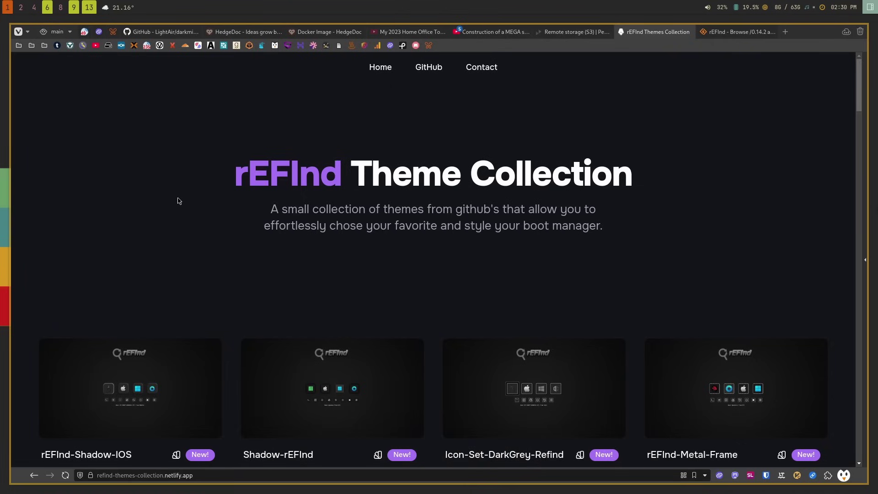
# Switch to the rEFInd Theme Collection website and browse the available themes and their previews
pyautogui.scroll(-3, 178, 201)
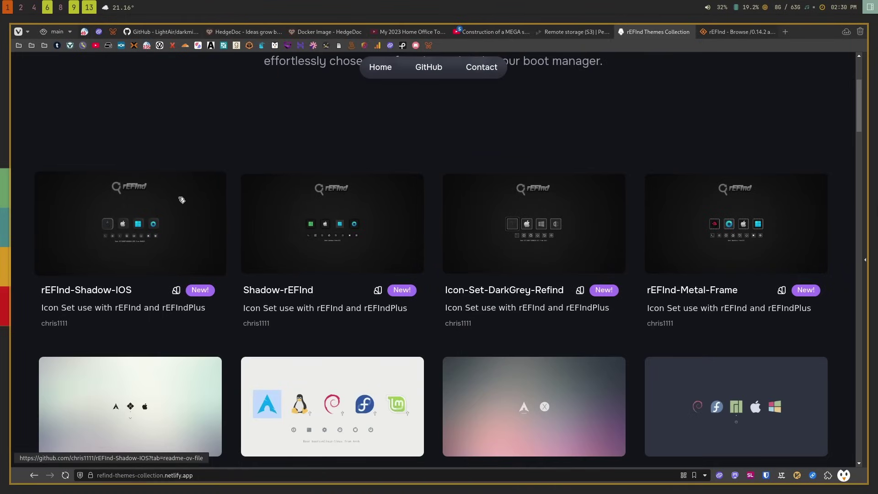
pyautogui.scroll(-1, 181, 200)
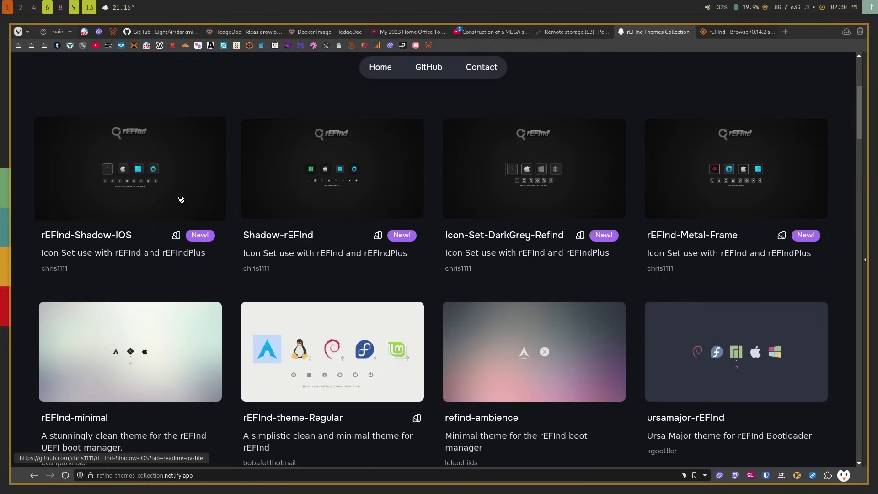
pyautogui.scroll(-4, 181, 200)
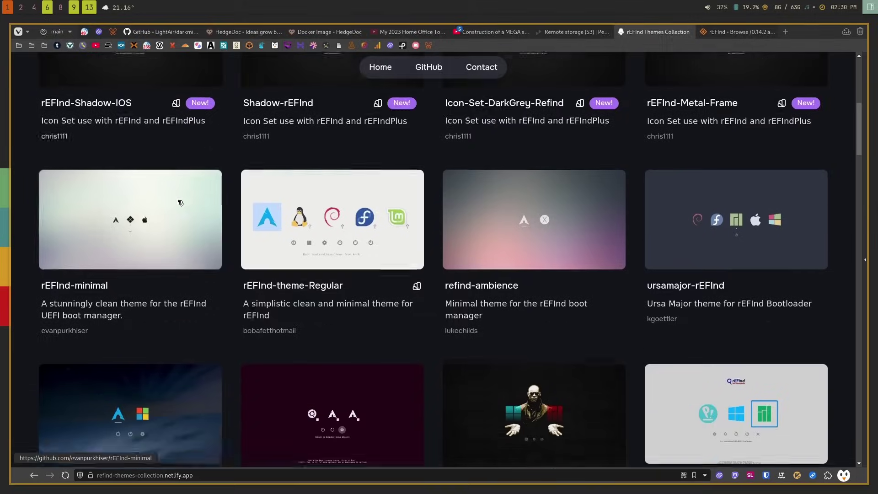
pyautogui.scroll(-3, 178, 203)
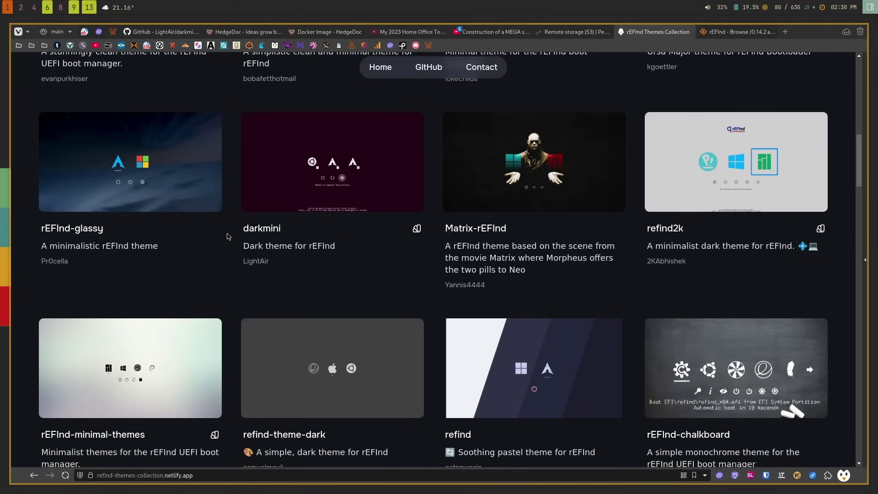
pyautogui.scroll(-2, 386, 294)
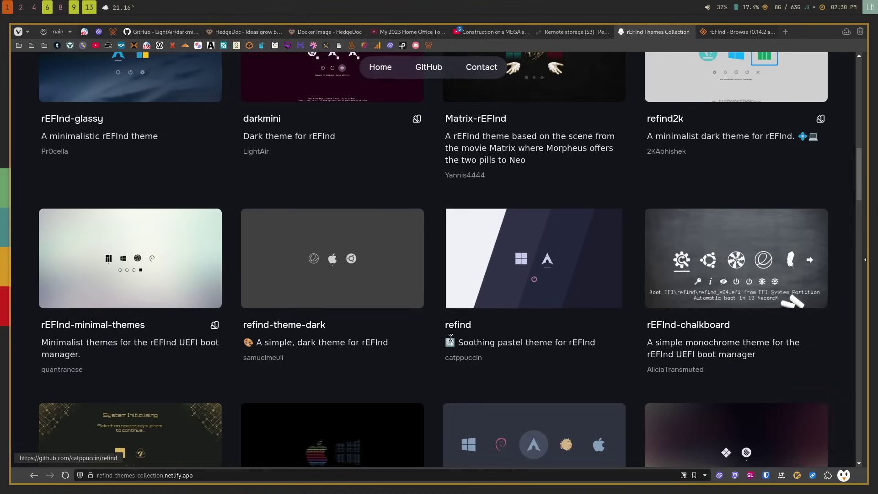
pyautogui.scroll(-5, 449, 339)
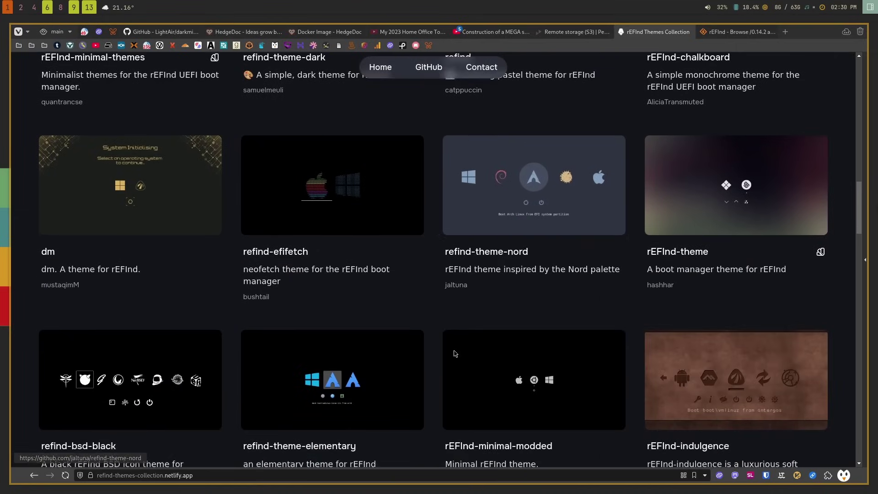
pyautogui.scroll(-4, 455, 353)
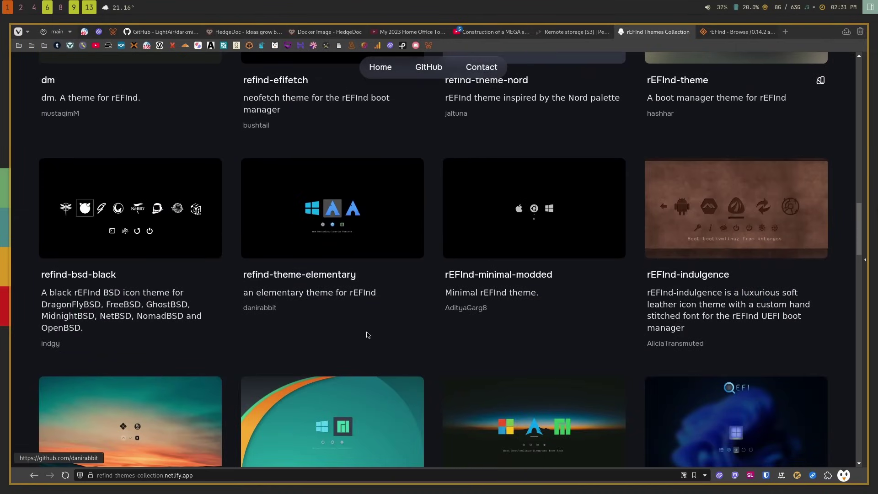
pyautogui.scroll(-2, 368, 334)
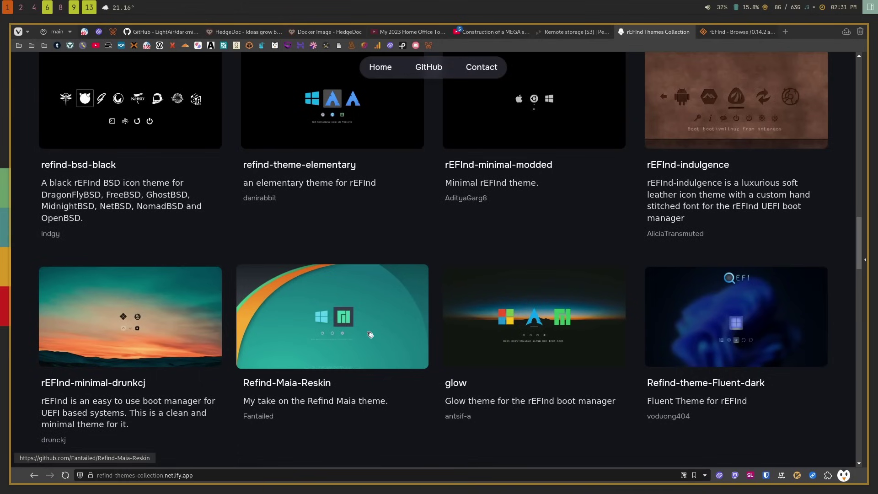
pyautogui.scroll(-4, 369, 334)
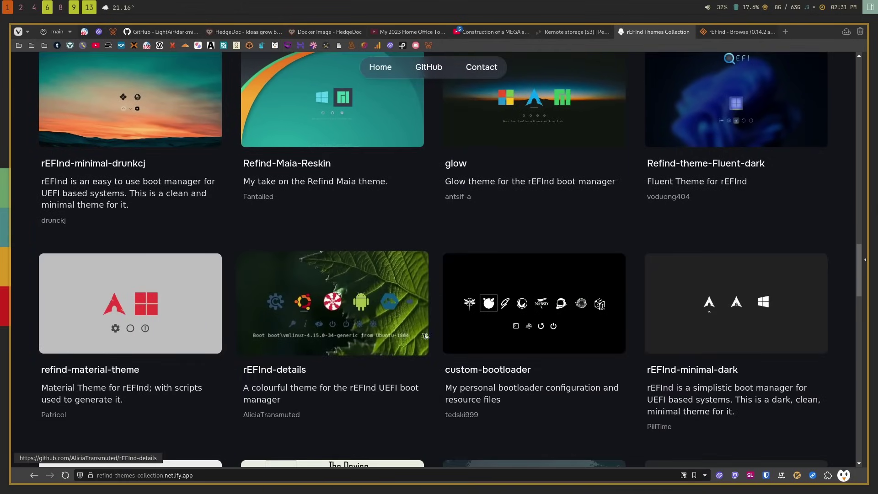
# Open the GitHub repository of the refind-theme-dark theme from the collection and look over its files
pyautogui.scroll(12, 370, 334)
pyautogui.middleClick(341, 219)
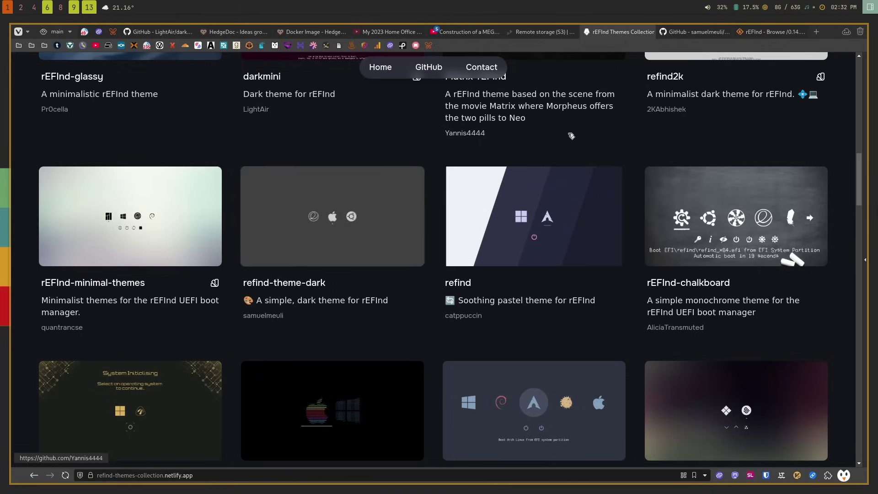
pyautogui.click(706, 32)
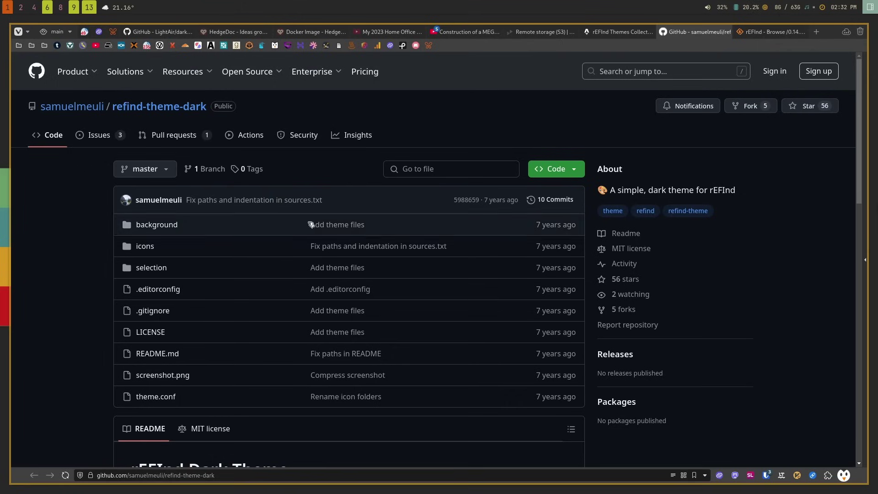
pyautogui.scroll(-8, 136, 219)
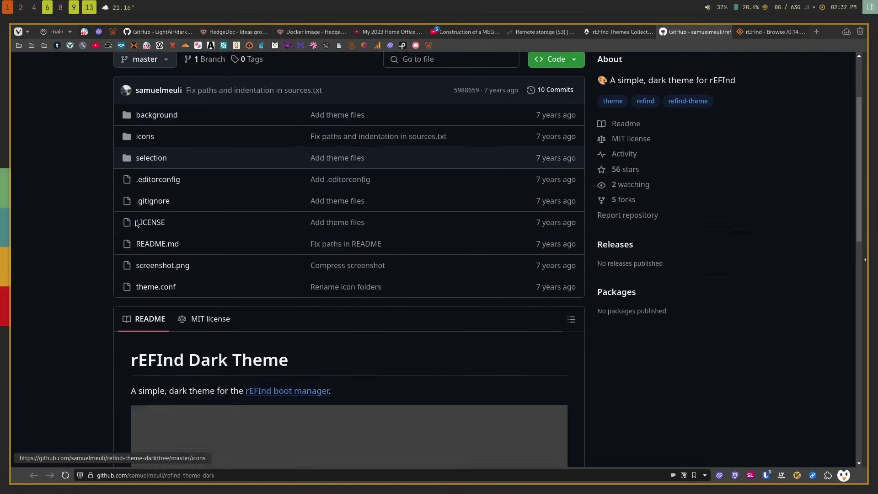
# Bring up the refind-theme-dark repository's clone options and copy its HTTPS URL
pyautogui.scroll(4, 136, 223)
pyautogui.scroll(3, 136, 223)
pyautogui.click(556, 114)
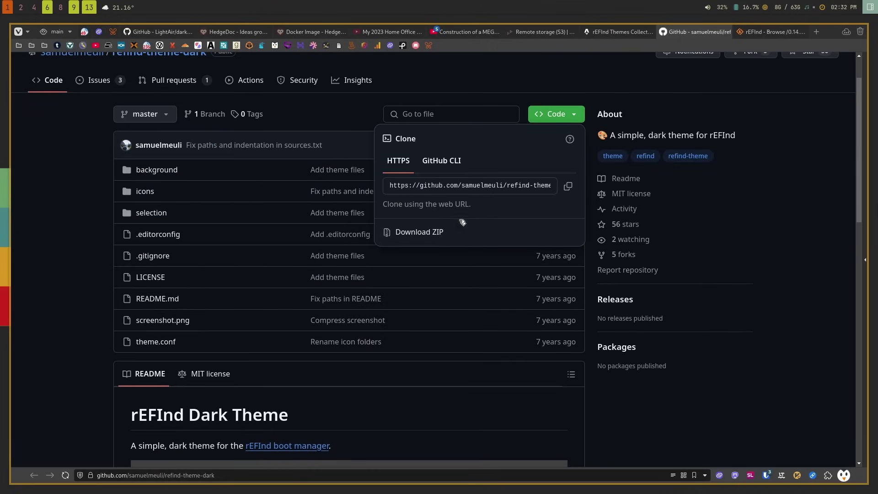
# In the terminal, clone the refind-theme-dark repository into /boot/efi/EFI/refind/themes with sudo git clone, entering the root password, and list the folder
pyautogui.press('F12')
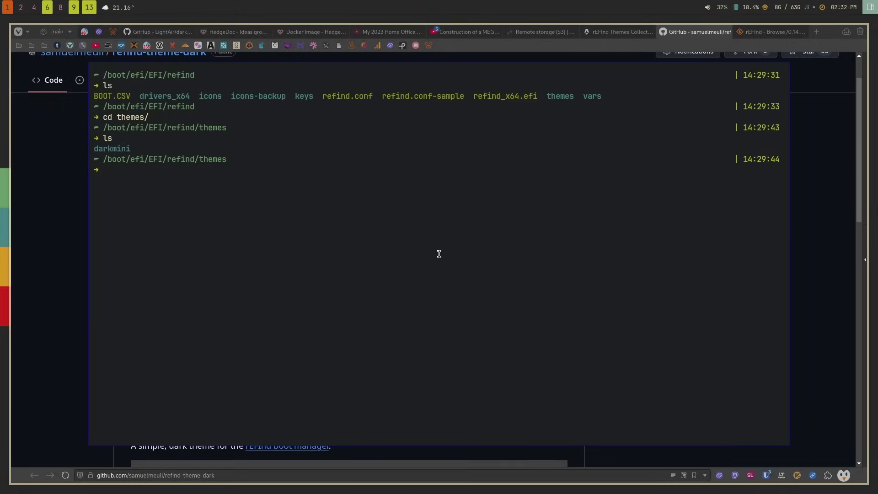
pyautogui.write('sudo git clone')
pyautogui.write('https://github.com/samuelmeuli/refind-theme-dark.git')
pyautogui.press('Return')
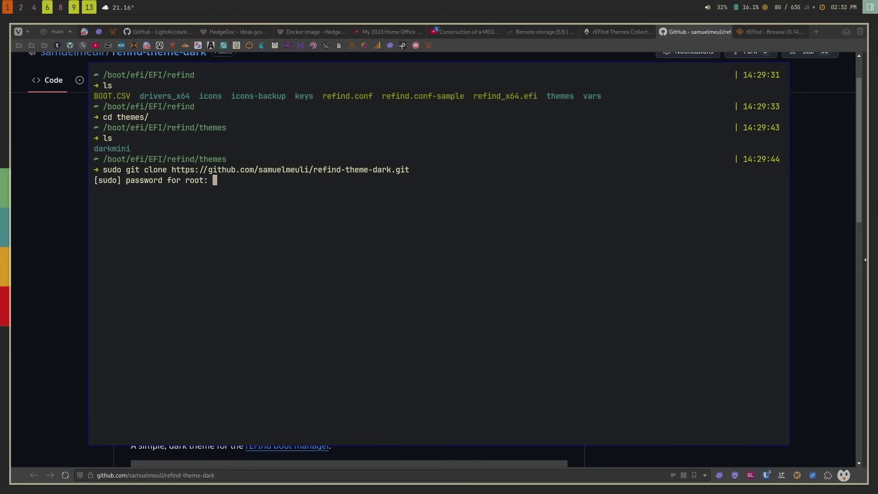
pyautogui.press('Return')
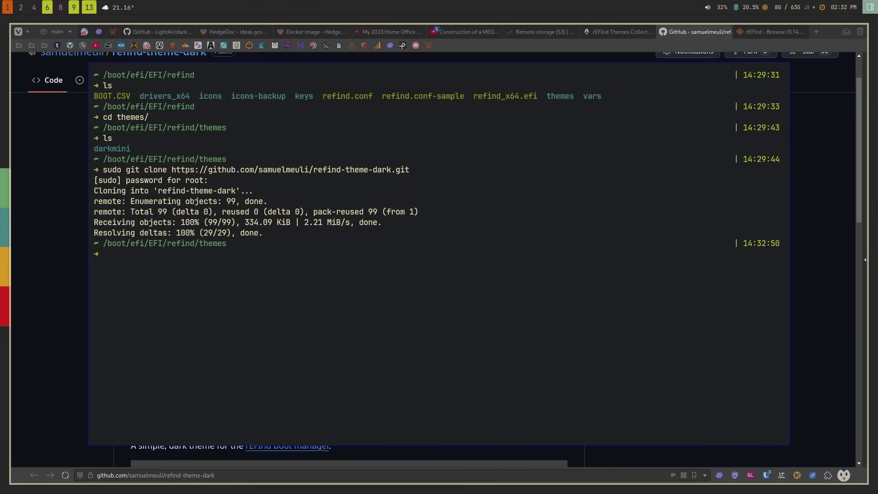
pyautogui.write('ls')
pyautogui.press('Return')
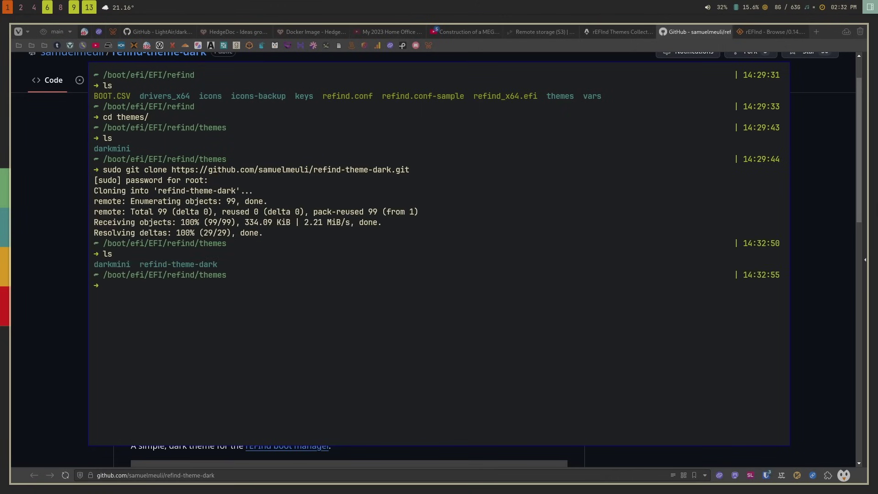
# Return to the refind-theme-dark repository page, dismiss the clone options and read the README's Installation instructions
pyautogui.press('F12')
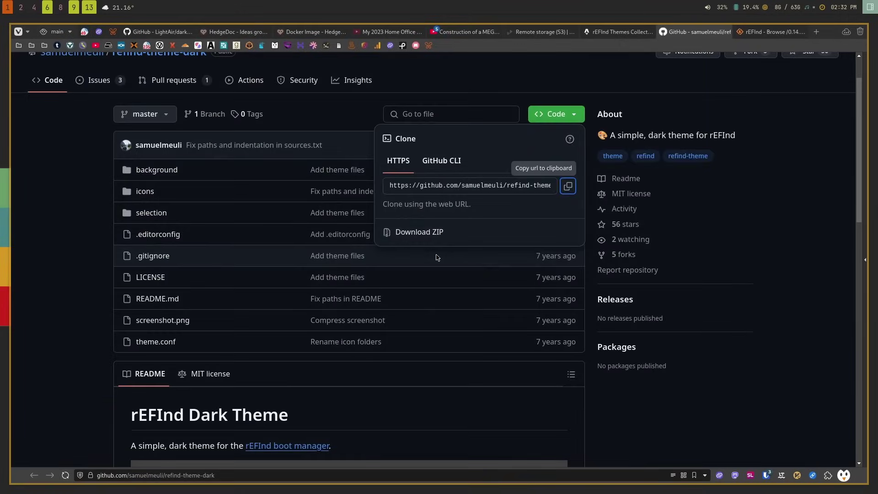
pyautogui.scroll(-3, 87, 405)
pyautogui.click(90, 399)
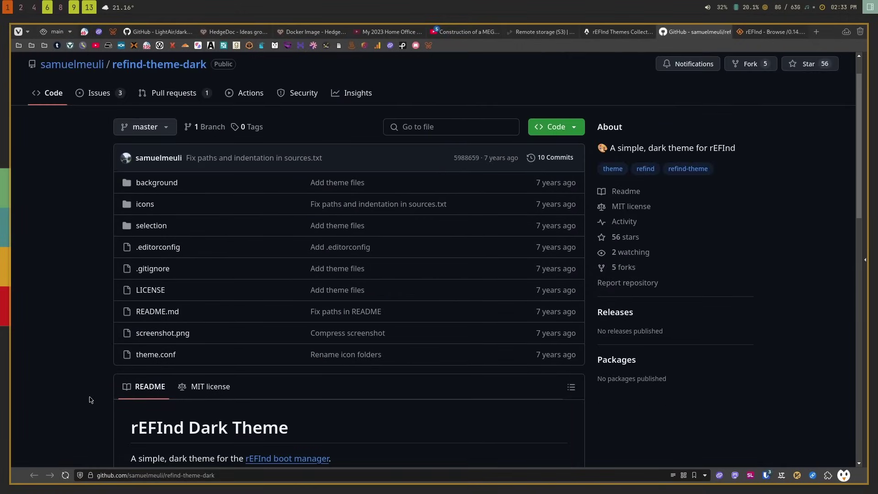
pyautogui.scroll(-10, 90, 400)
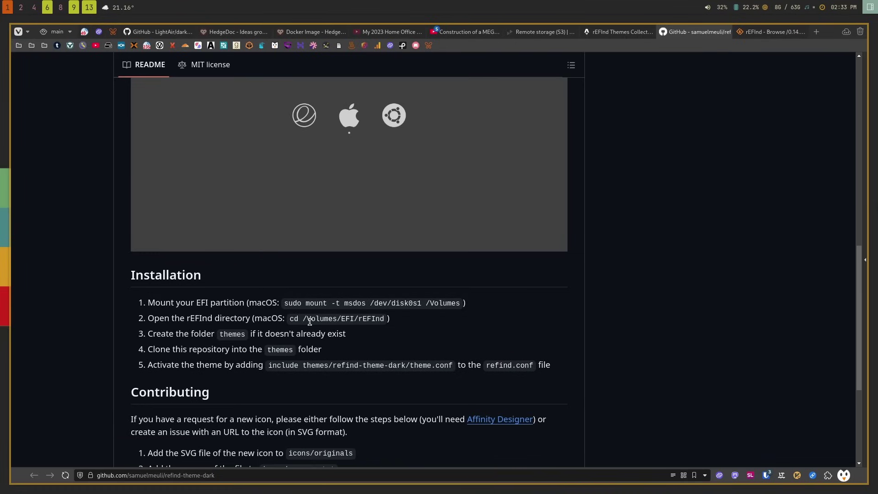
# Check the rEFInd directory path and the refind-theme-dark folder name in the terminal against the installation instructions
pyautogui.press('F12')
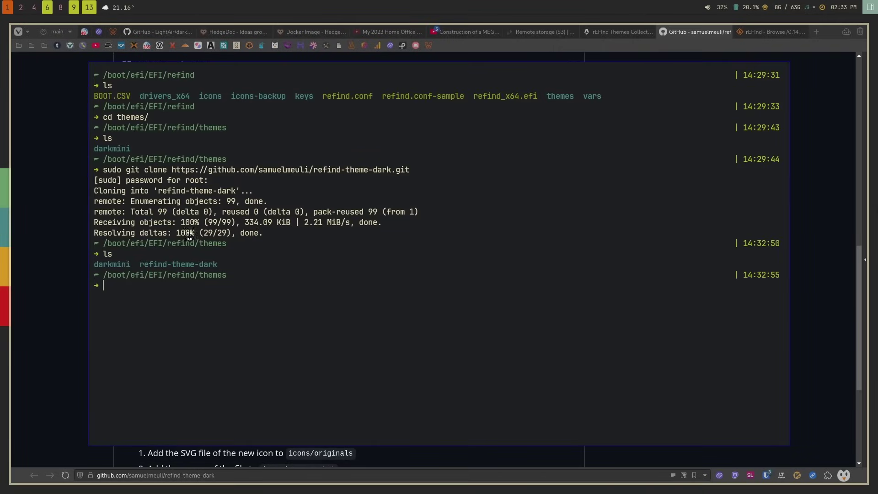
pyautogui.moveTo(195, 275); pyautogui.dragTo(100, 275)
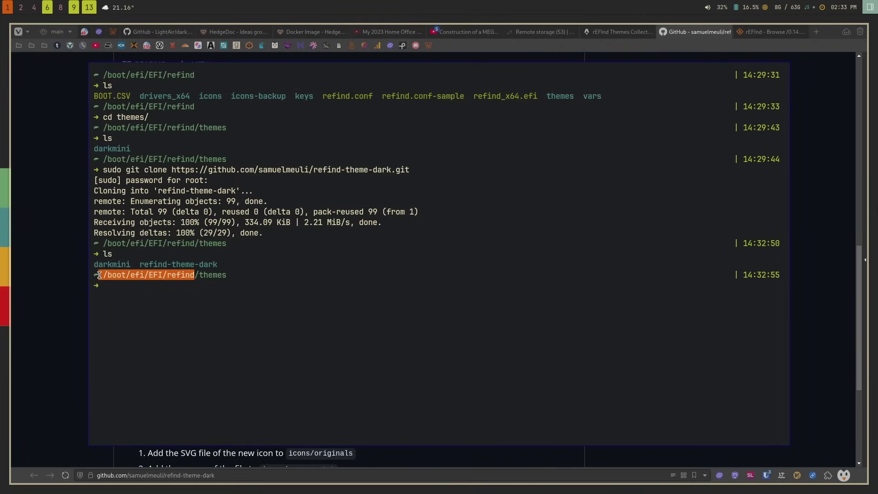
pyautogui.click(112, 277)
pyautogui.moveTo(192, 277); pyautogui.dragTo(121, 280)
pyautogui.click(130, 285)
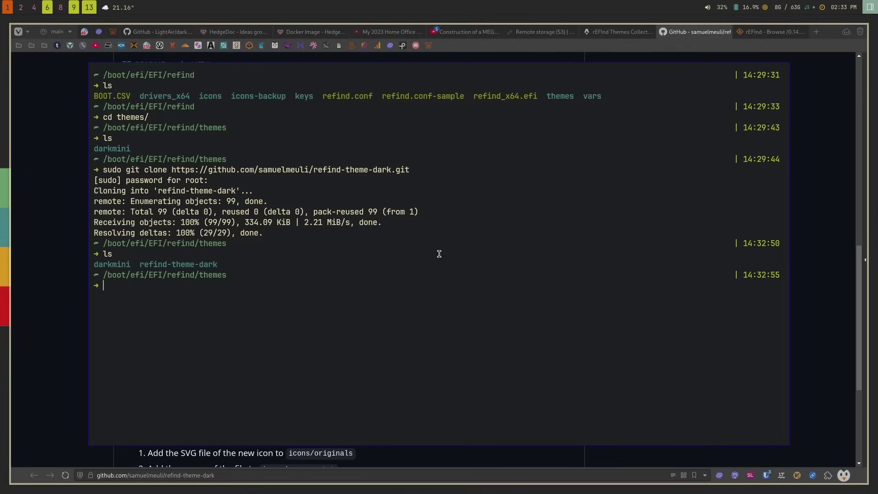
pyautogui.moveTo(140, 264); pyautogui.dragTo(230, 266)
pyautogui.press('F12')
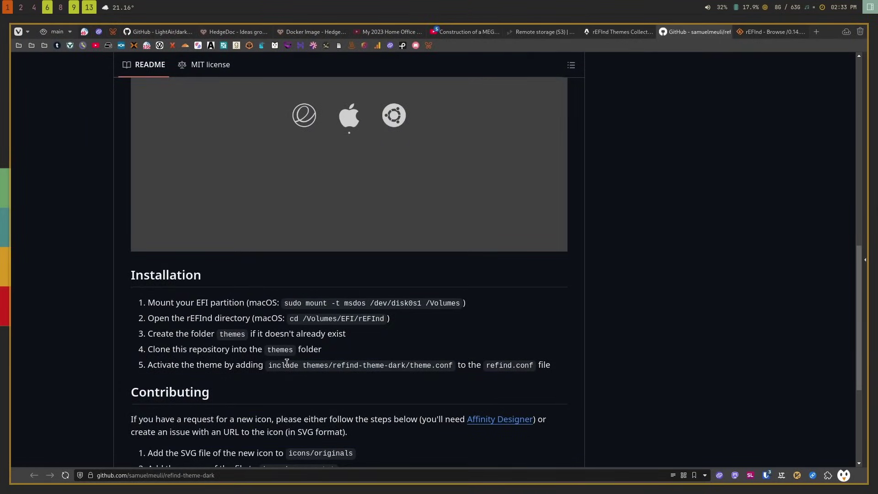
# Copy the line "include themes/refind-theme-dark/theme.conf" from the README and open /boot/efi/EFI/refind/refind.conf in nvim with sudo
pyautogui.moveTo(268, 365); pyautogui.dragTo(451, 366)
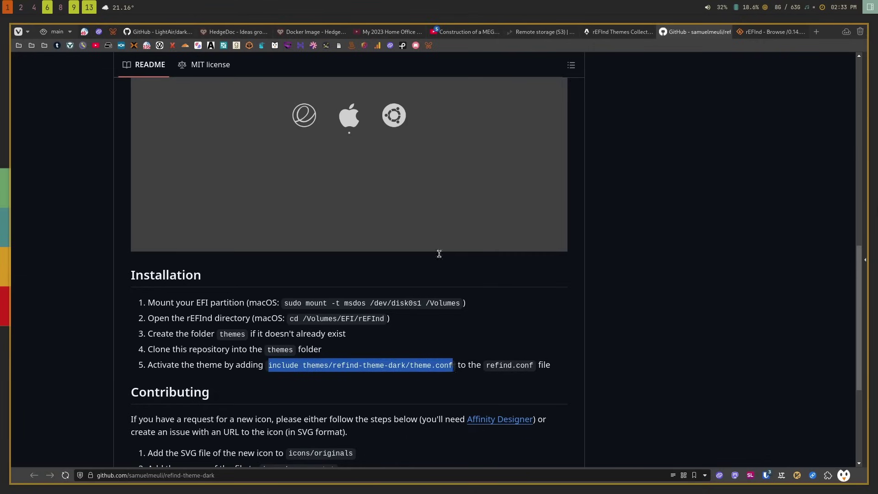
pyautogui.press('F12')
pyautogui.write('cd ..')
pyautogui.press('Return')
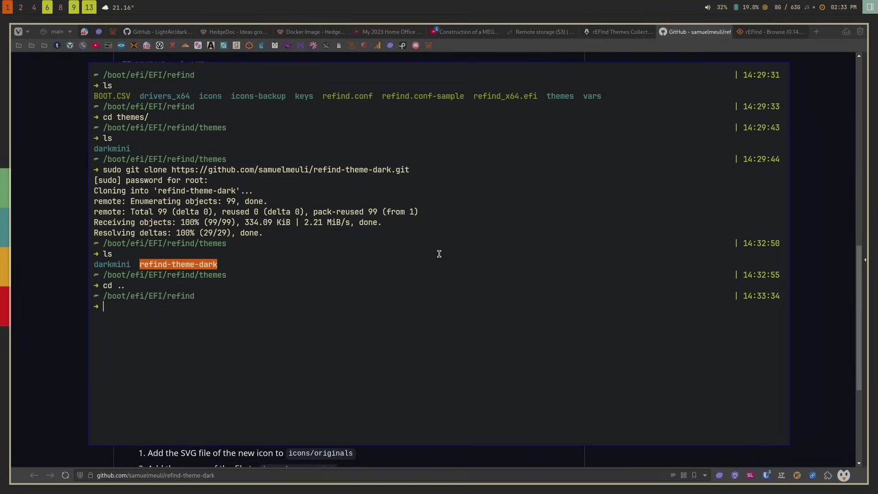
pyautogui.write('sudo nvim refind.conf')
pyautogui.press('Return')
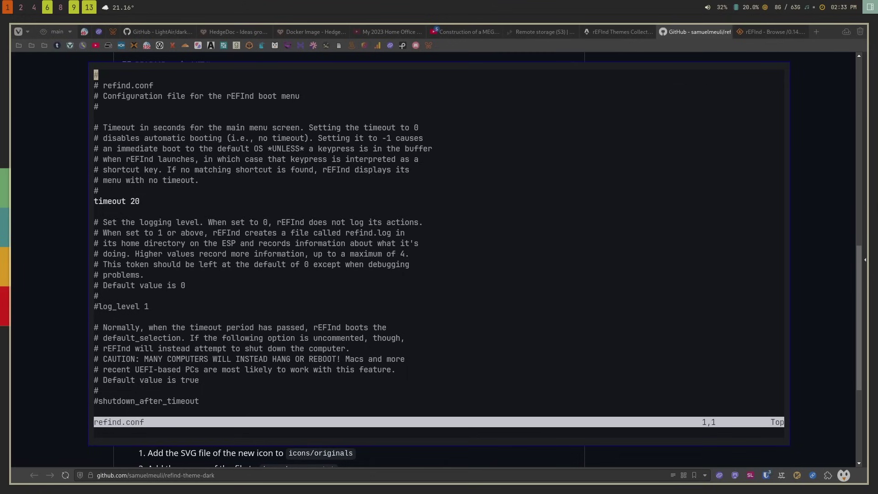
# Replace the darkmini include line at the end of refind.conf with "include themes/refind-theme-dark/theme.conf"
pyautogui.hotkey('shift', 'g')
pyautogui.press('k')
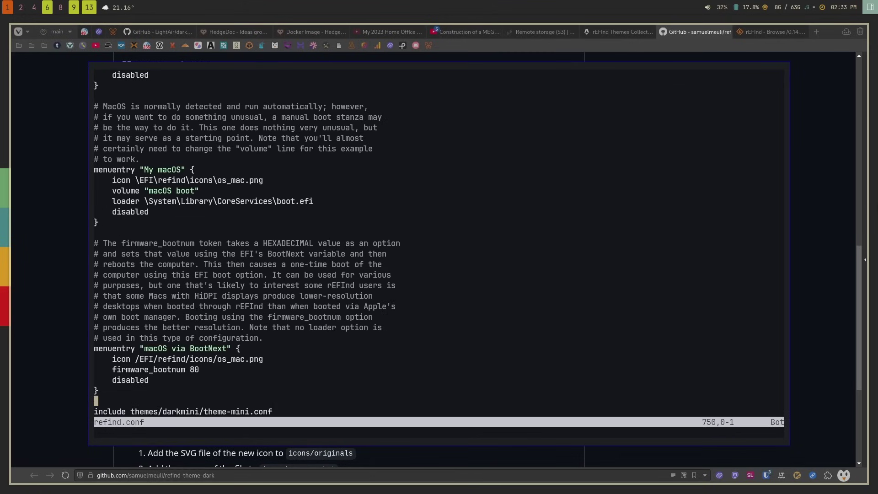
pyautogui.press('p')
pyautogui.press('j')
pyautogui.press('d')
pyautogui.press('d')
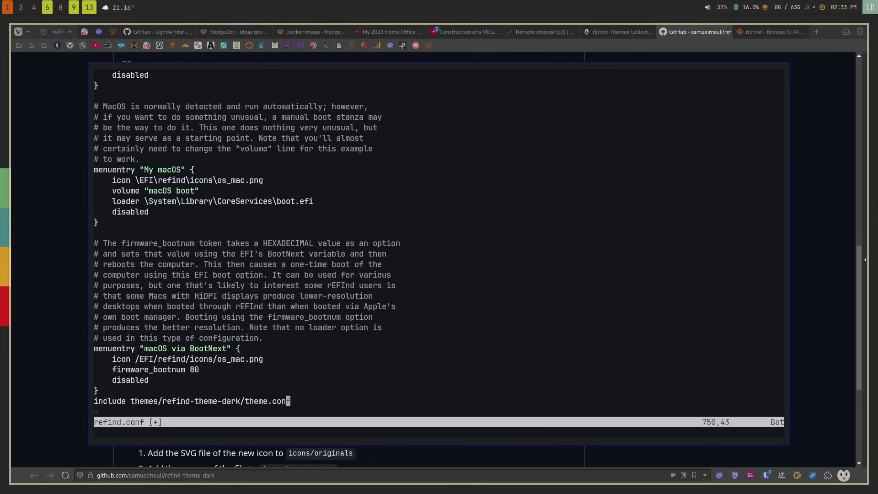
# Add a blank line above the theme include line, then save refind.conf and exit the editor
pyautogui.press('O')
pyautogui.press('F1')
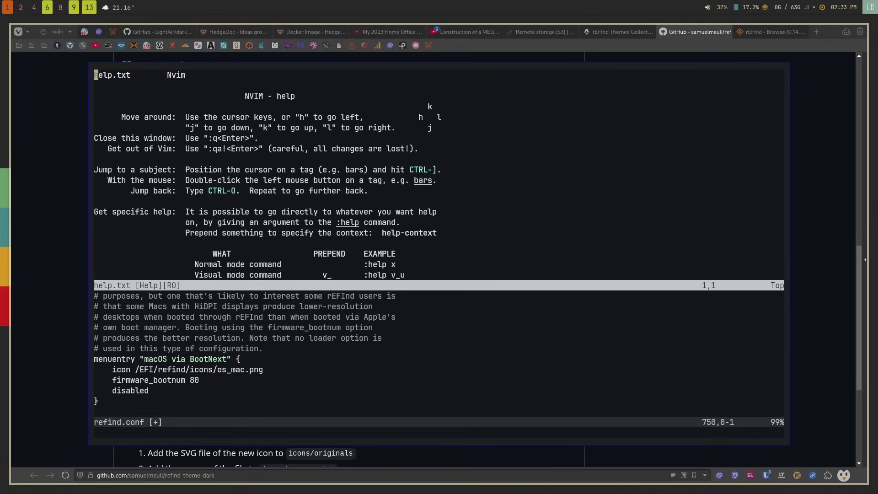
pyautogui.hotkey('shift', 'z')
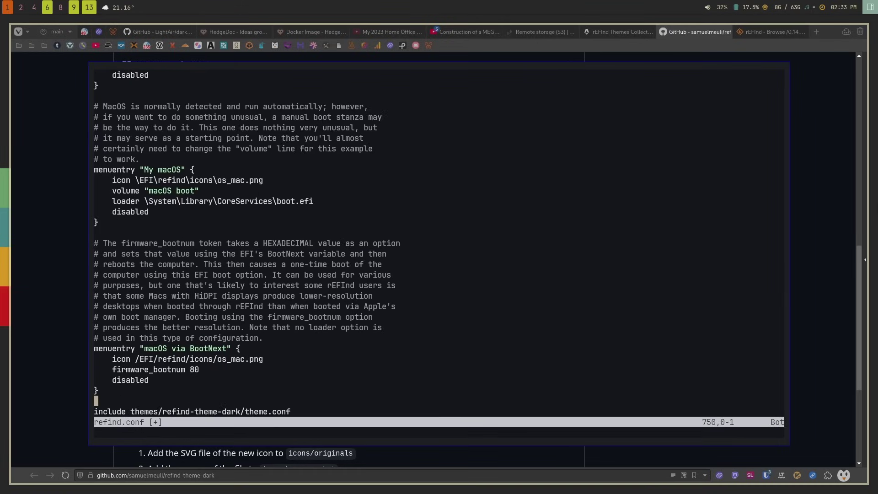
pyautogui.hotkey('shift', 'z')
pyautogui.hotkey('shift', 'z')
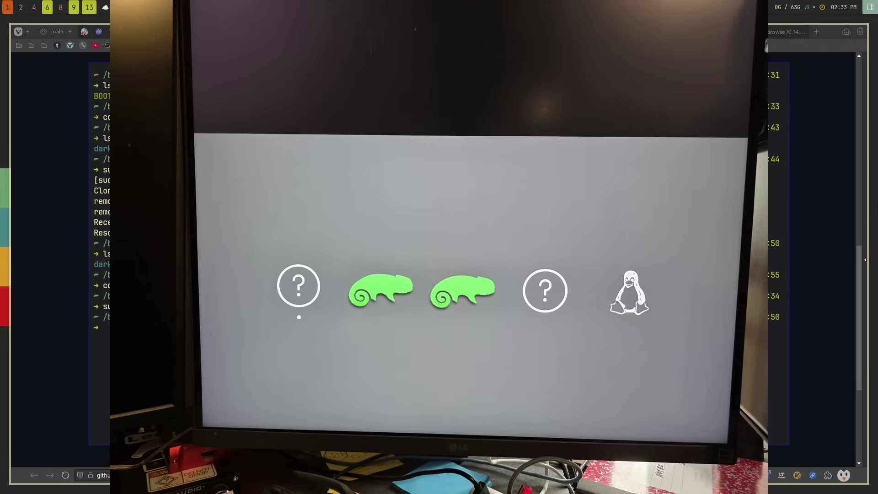
# View the theme preview image in the refind-theme-dark README and return to the terminal
pyautogui.hotkey('ctrl', 'd')
pyautogui.scroll(3, 438, 256)
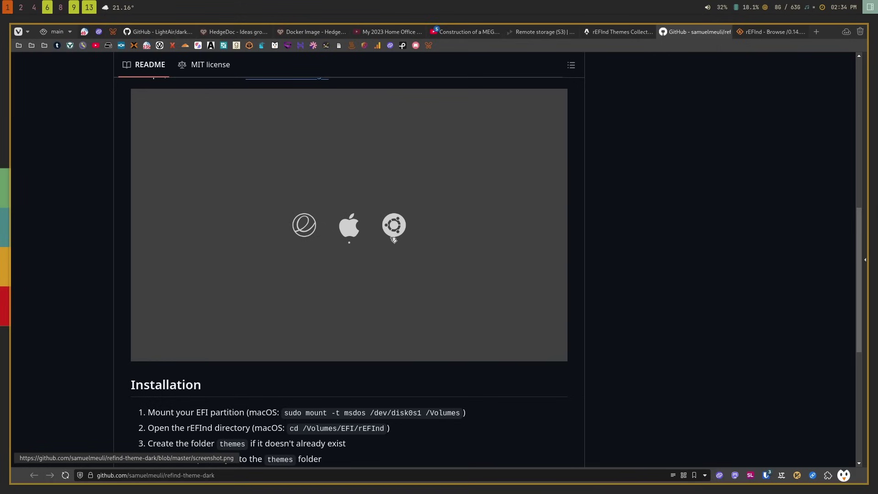
pyautogui.press('F12')
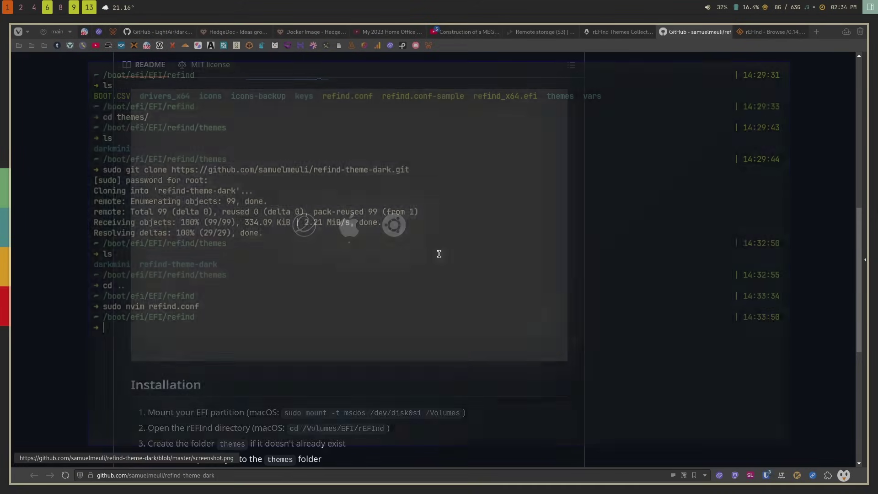
# Go into the themes/refind-theme-dark folder, listing the contents of both themes and the theme folder
pyautogui.write('cd themes/')
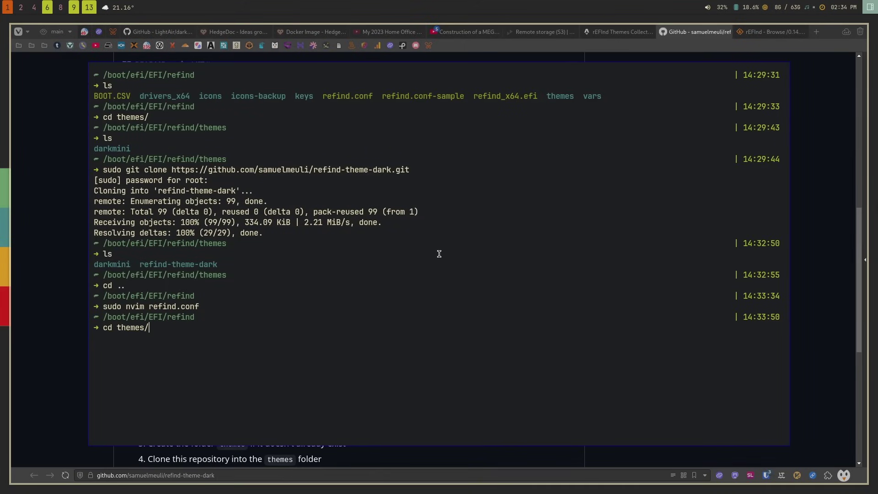
pyautogui.press('Return')
pyautogui.write('ls')
pyautogui.press('Return')
pyautogui.write('cd refind-theme-dark/')
pyautogui.press('Return')
pyautogui.write('ls')
pyautogui.press('Return')
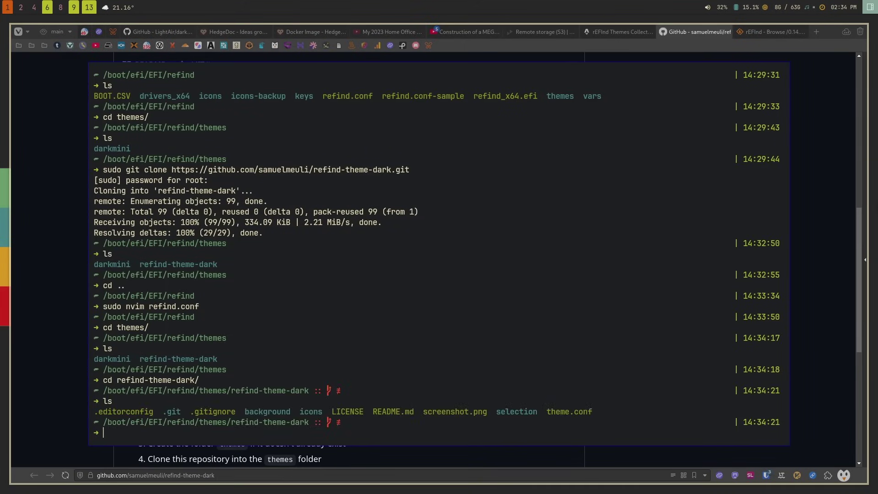
# Open theme.conf in nvim with sudo, review its hideui, icon, background banner and selection settings, and quit the editor
pyautogui.write('sudo nvim theme.conf')
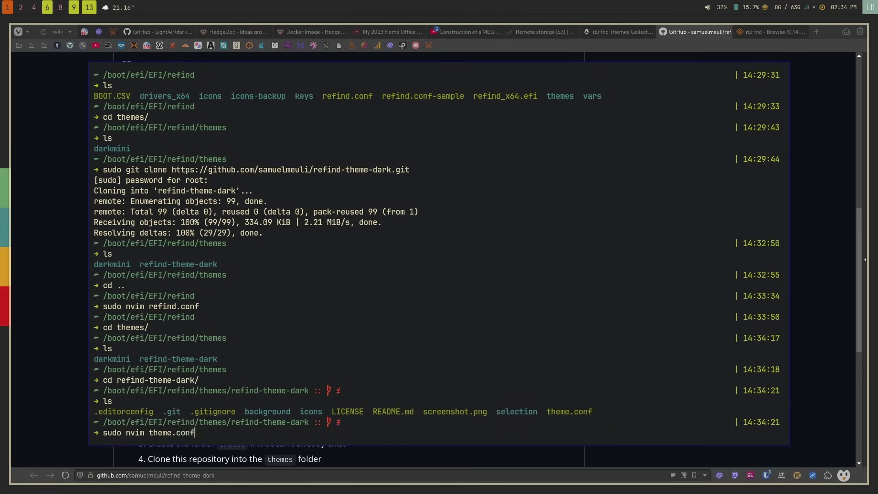
pyautogui.press('Return')
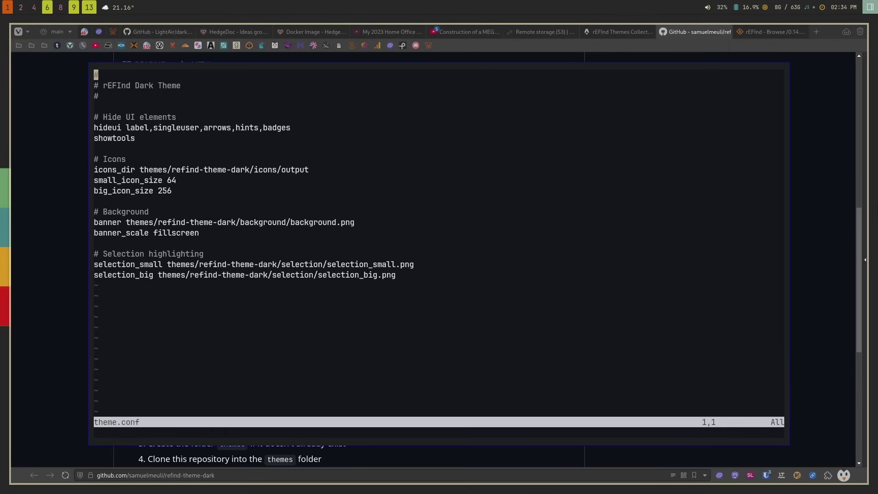
pyautogui.press('j')
pyautogui.press('j')
pyautogui.press('j')
pyautogui.press('j')
pyautogui.press('j')
pyautogui.press('j')
pyautogui.press('j')
pyautogui.press('j')
pyautogui.press('j')
pyautogui.press('j')
pyautogui.press('j')
pyautogui.press('j')
pyautogui.press('j')
pyautogui.press('j')
pyautogui.press('j')
pyautogui.press('k')
pyautogui.press('k')
pyautogui.press('k')
pyautogui.press('k')
pyautogui.press('k')
pyautogui.write(':q')
pyautogui.press('Return')
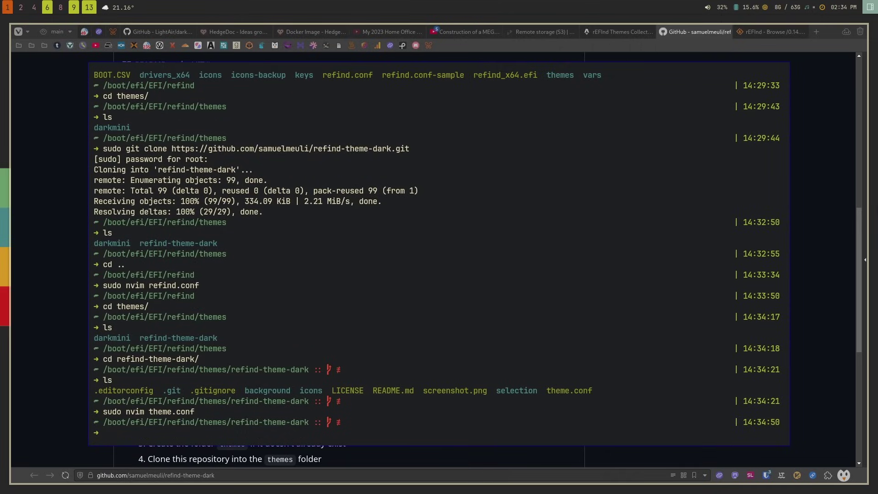
# List the contents of the theme's background and icons folders, then hide the terminal to show the README preview
pyautogui.write('cd background/')
pyautogui.press('Return')
pyautogui.write('ls')
pyautogui.press('Return')
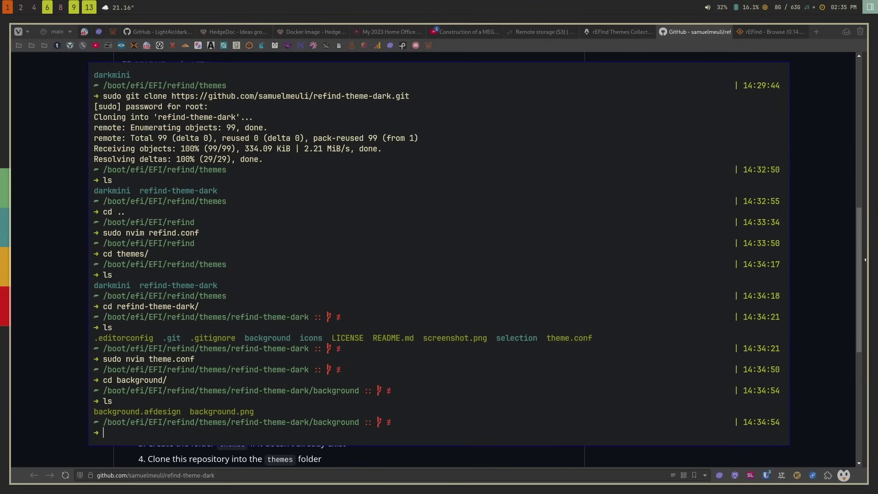
pyautogui.write('cd ../icons/')
pyautogui.press('Return')
pyautogui.write('ls')
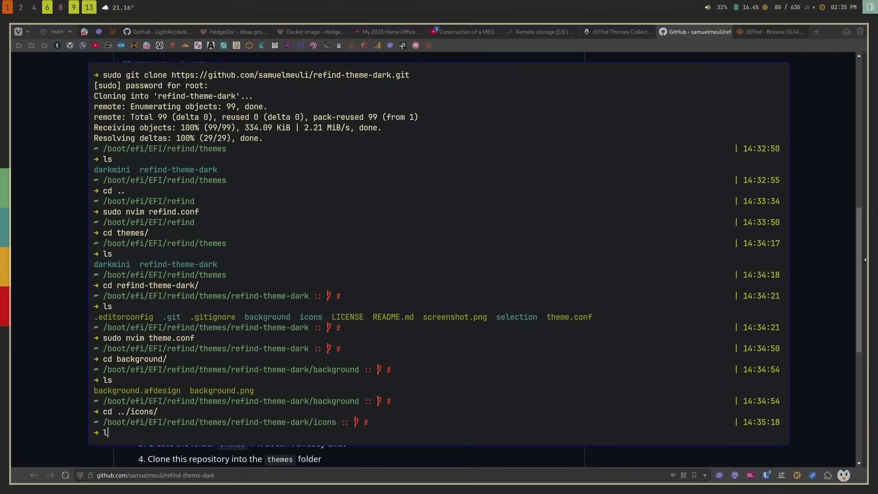
pyautogui.press('Return')
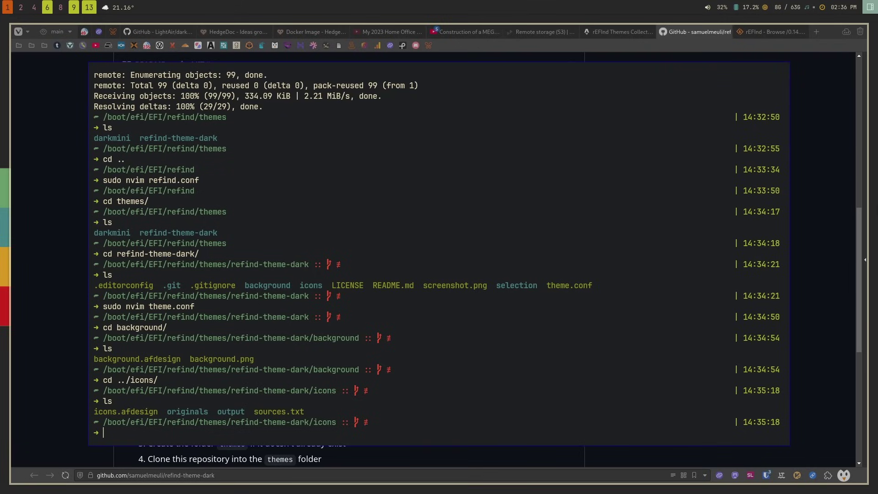
pyautogui.press('F12')
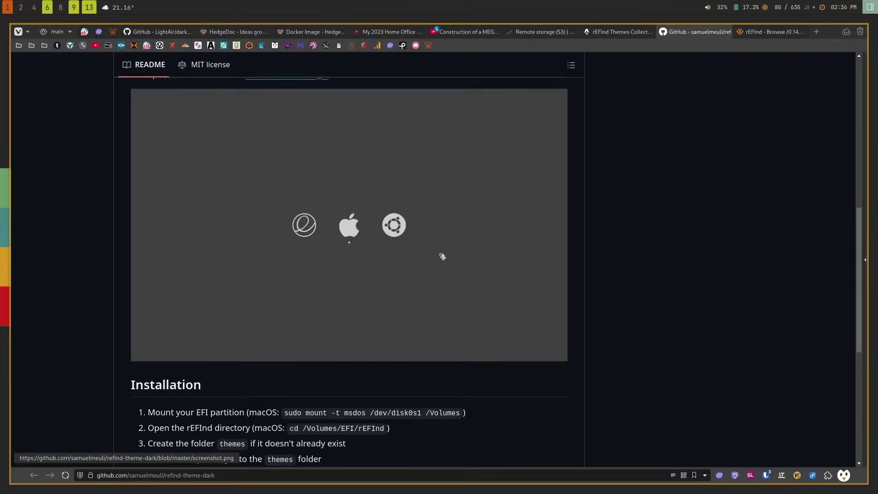